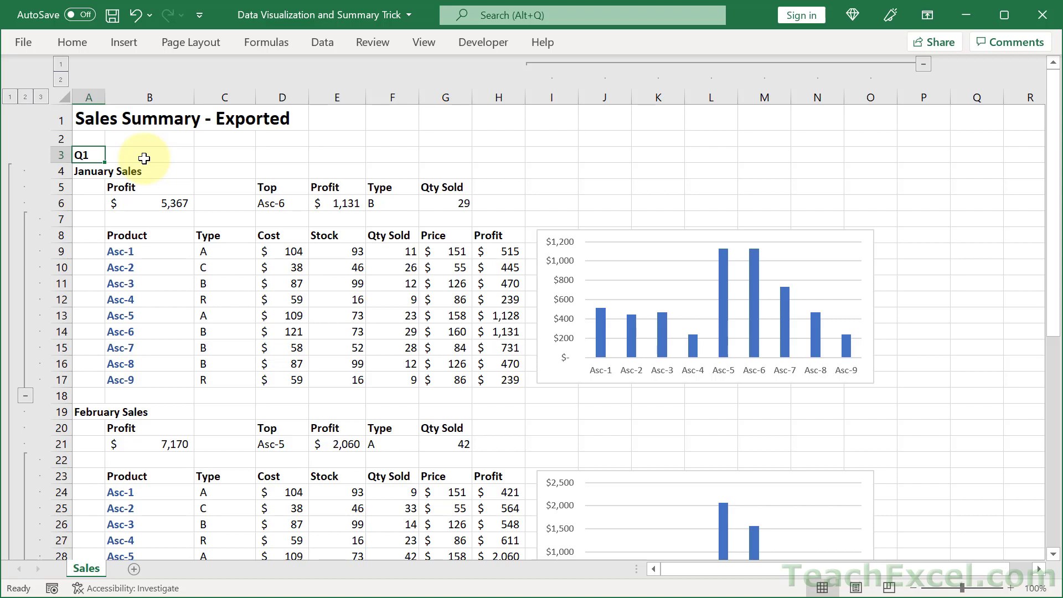
Collapse the sheet to outline level 2, then re-expand the February and January product details
{"action": "left_click", "coordinate": [25, 97]}
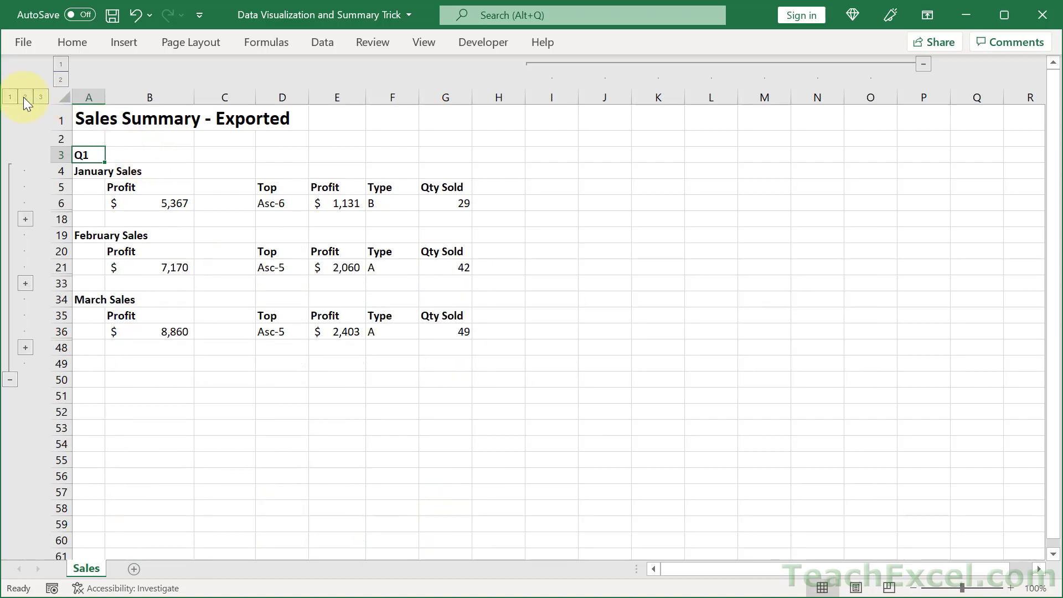
{"action": "left_click", "coordinate": [28, 283]}
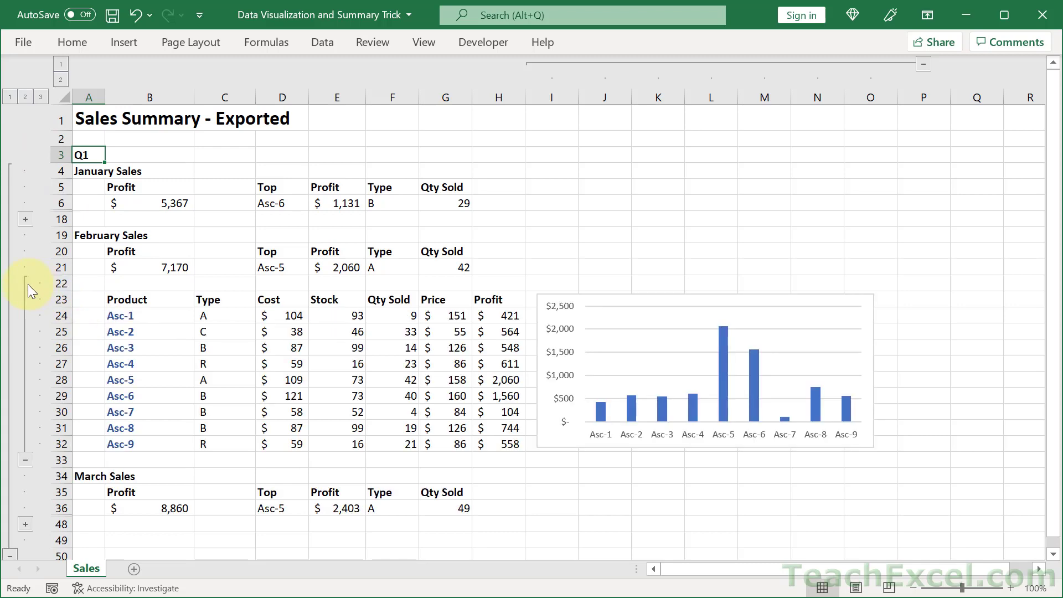
{"action": "left_click", "coordinate": [25, 219]}
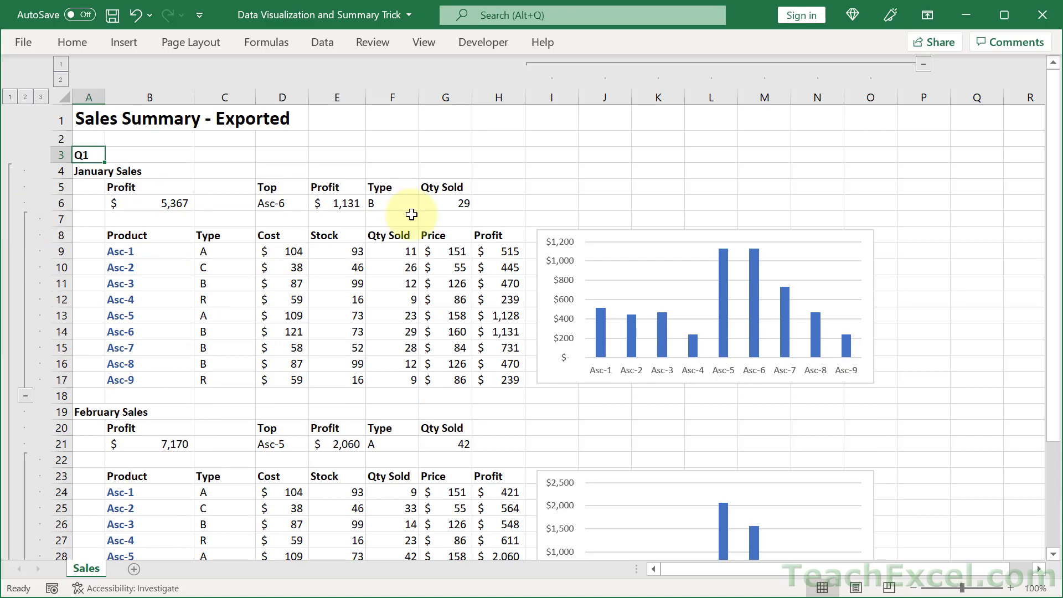
Switch the print page orientation to Landscape
{"action": "key", "text": "ctrl+p"}
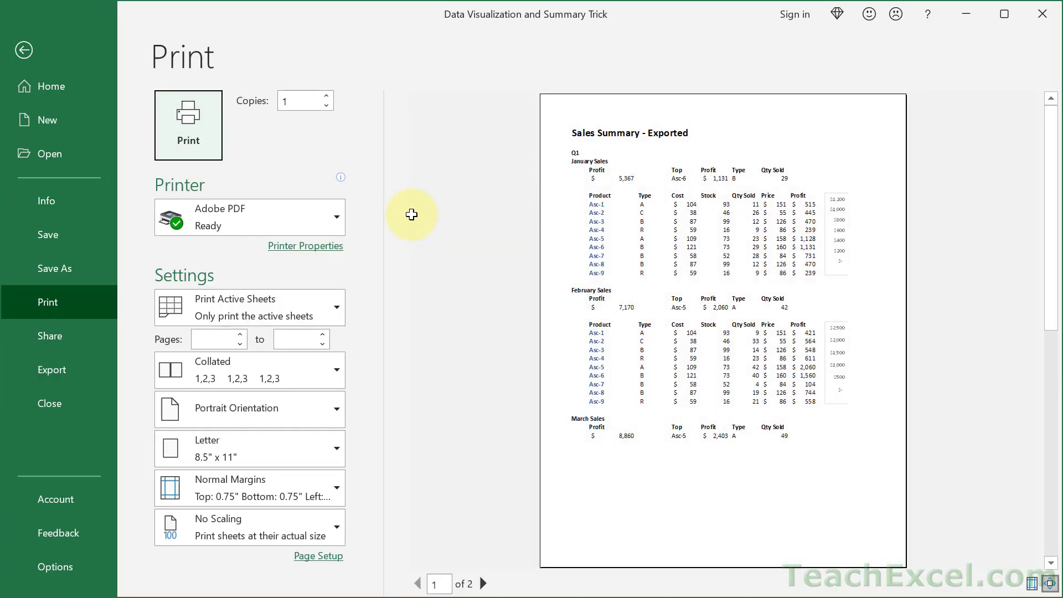
{"action": "left_click", "coordinate": [317, 407]}
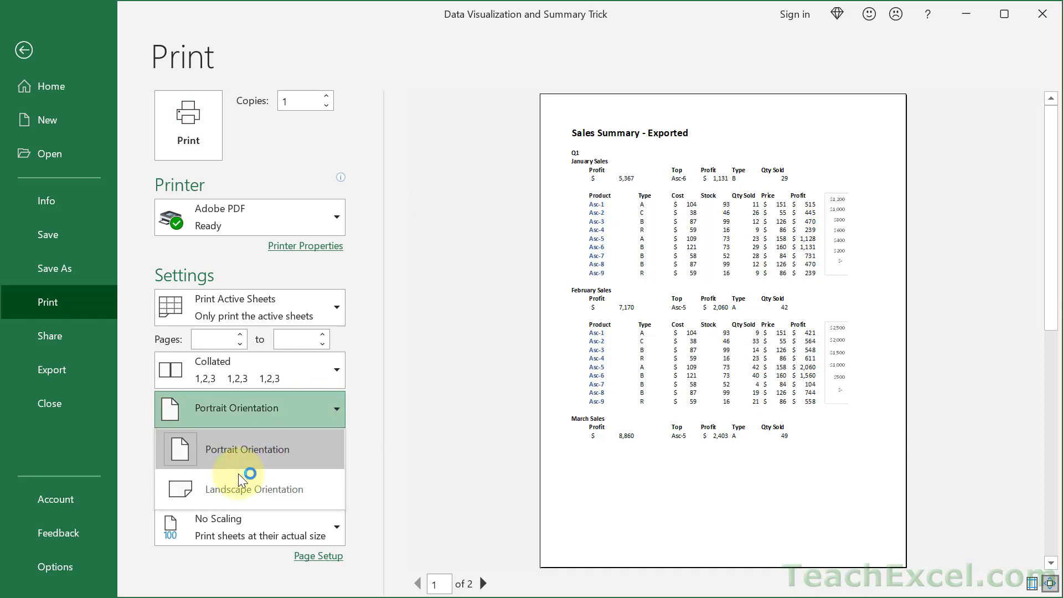
{"action": "left_click", "coordinate": [232, 489]}
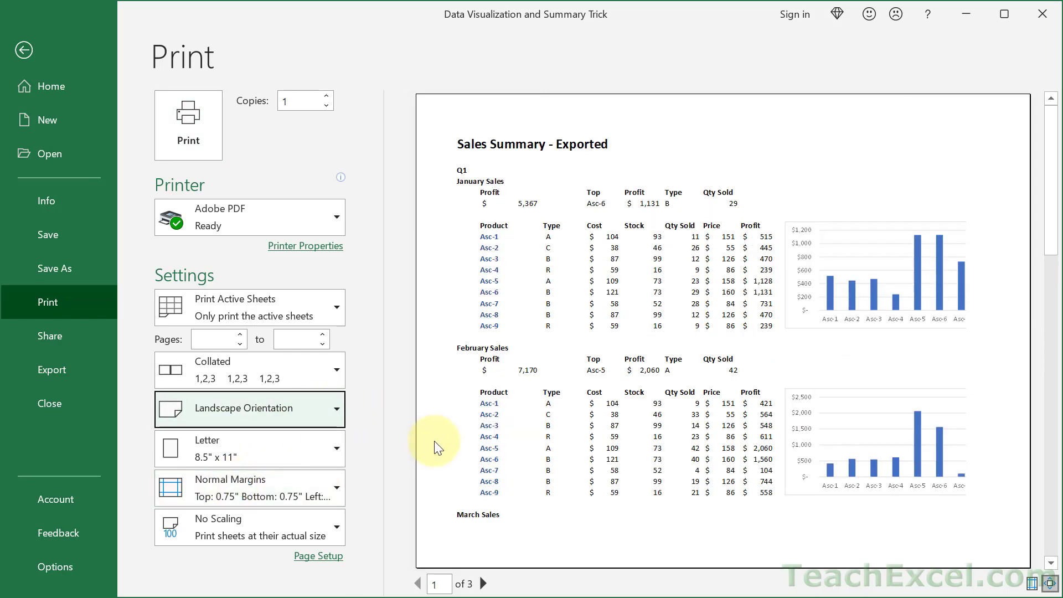
{"action": "key", "text": "Escape"}
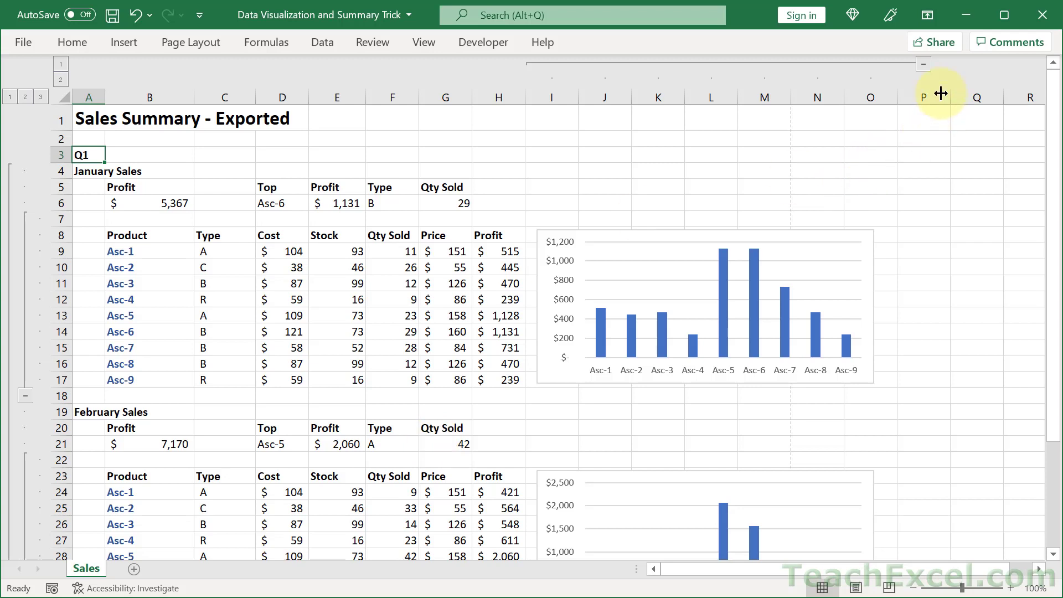
Collapse the chart columns I–O and check the print preview again
{"action": "left_click", "coordinate": [922, 65]}
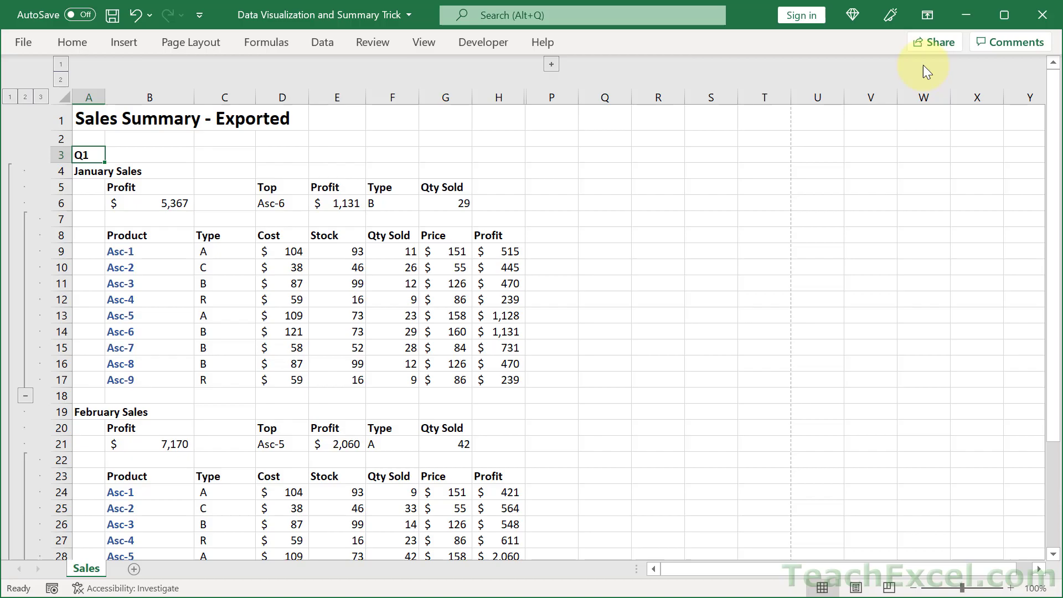
{"action": "key", "text": "ctrl+p"}
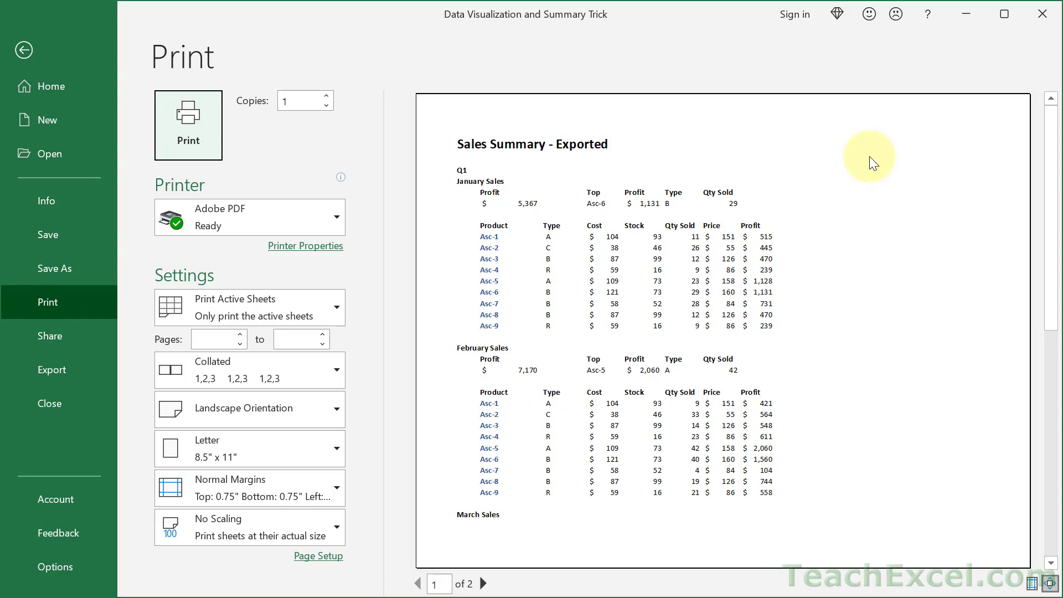
{"action": "key", "text": "Escape"}
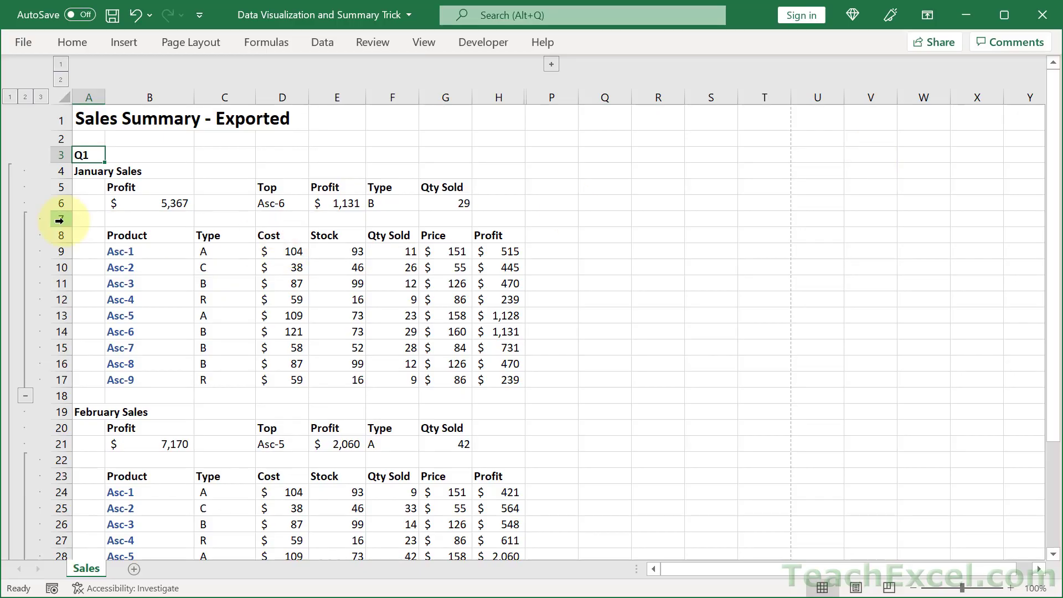
Collapse January, then expand rows to outline level 3 and reveal columns I–O
{"action": "left_click", "coordinate": [26, 396]}
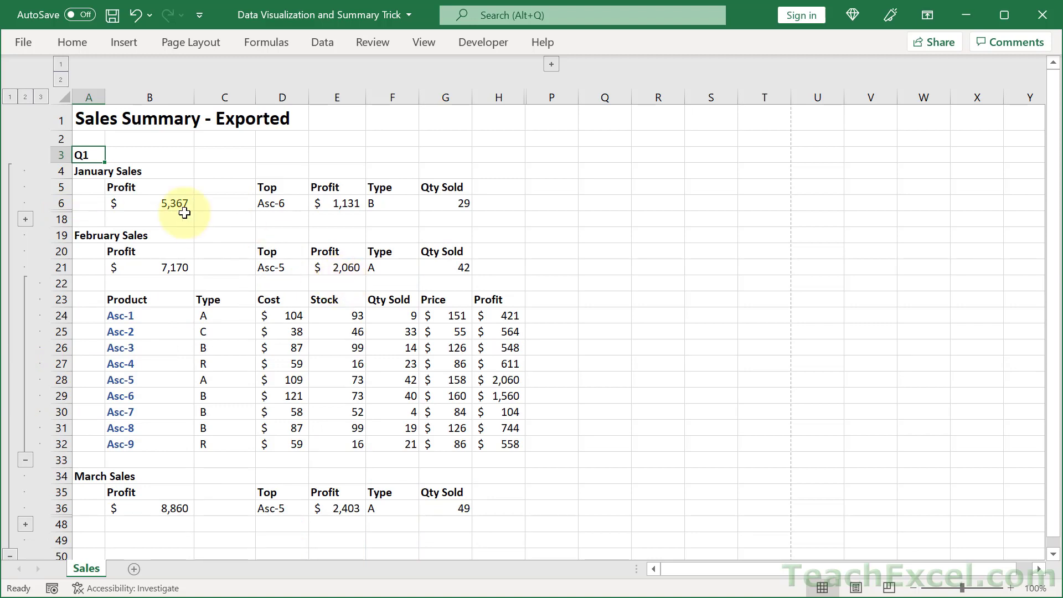
{"action": "left_click", "coordinate": [10, 97]}
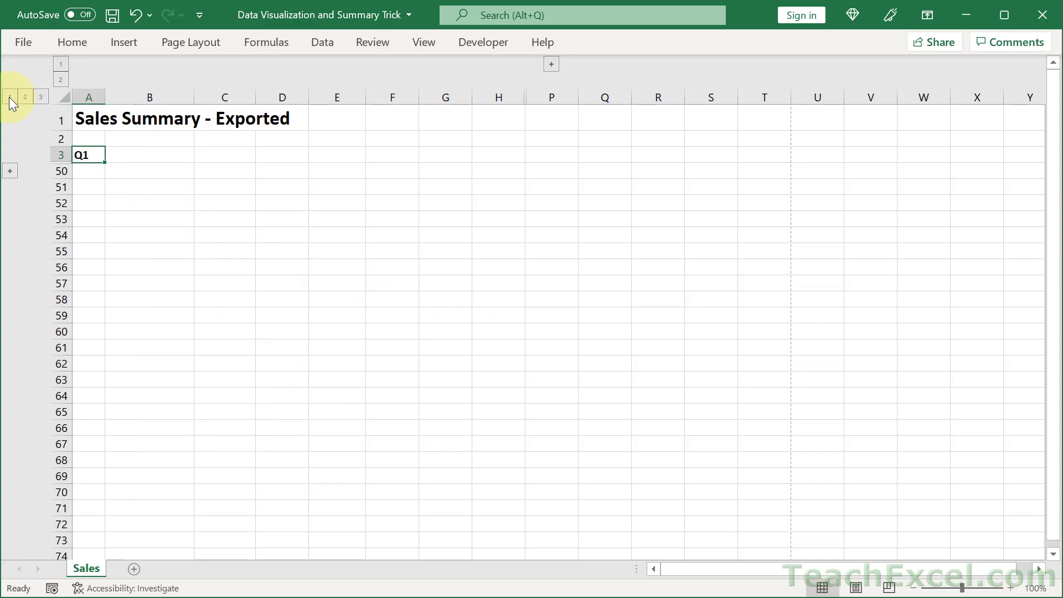
{"action": "left_click", "coordinate": [41, 97]}
{"action": "left_click", "coordinate": [61, 79]}
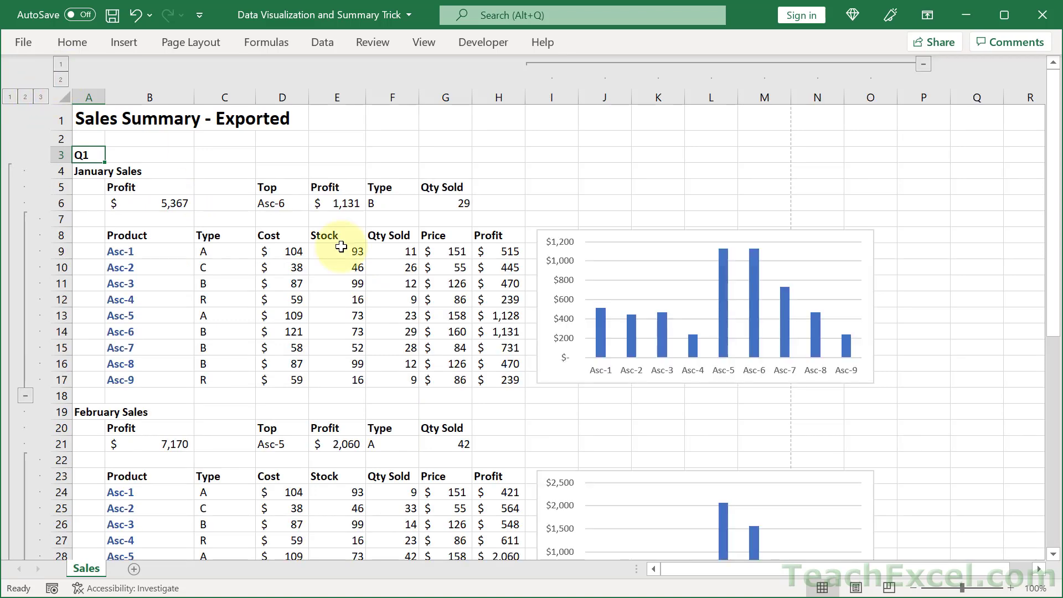
Scroll down and back up through the Sales summary sheet
{"action": "scroll", "coordinate": [341, 246], "scroll_direction": "down", "scroll_amount": 8}
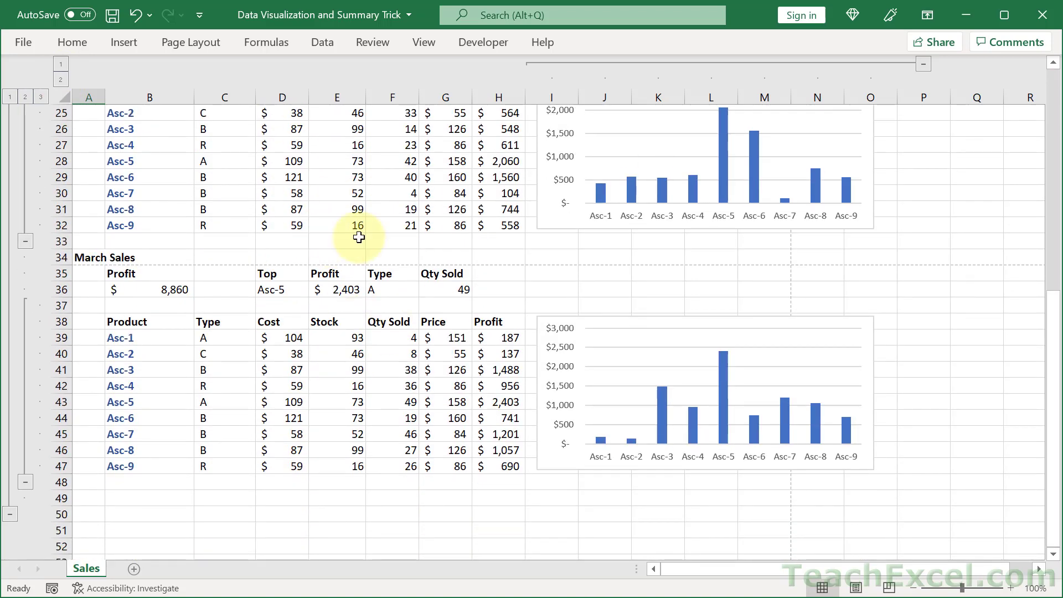
{"action": "scroll", "coordinate": [359, 237], "scroll_direction": "up", "scroll_amount": 8}
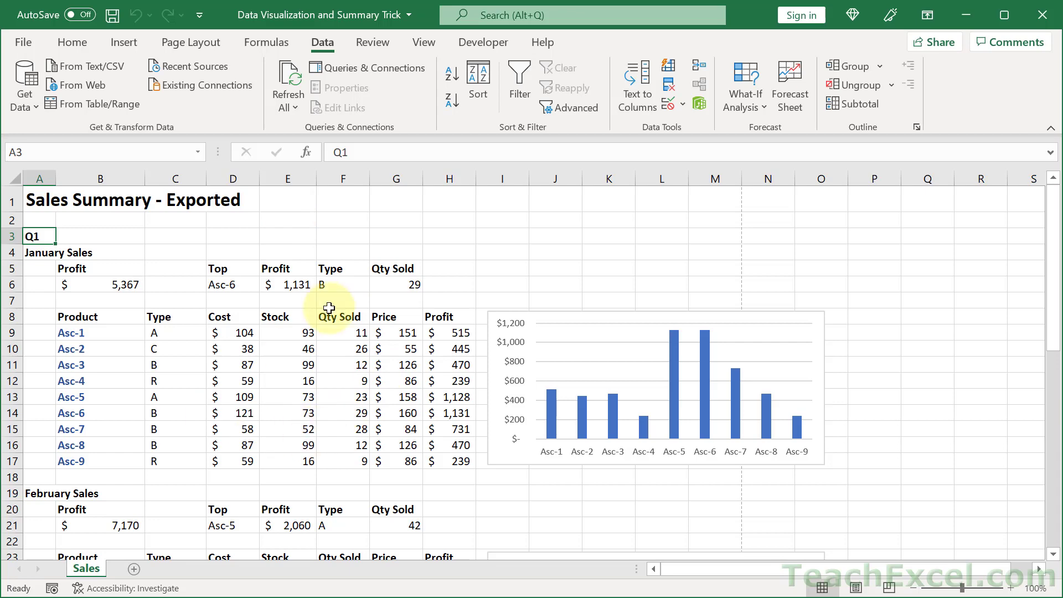
{"action": "scroll", "coordinate": [328, 277], "scroll_direction": "down", "scroll_amount": 5}
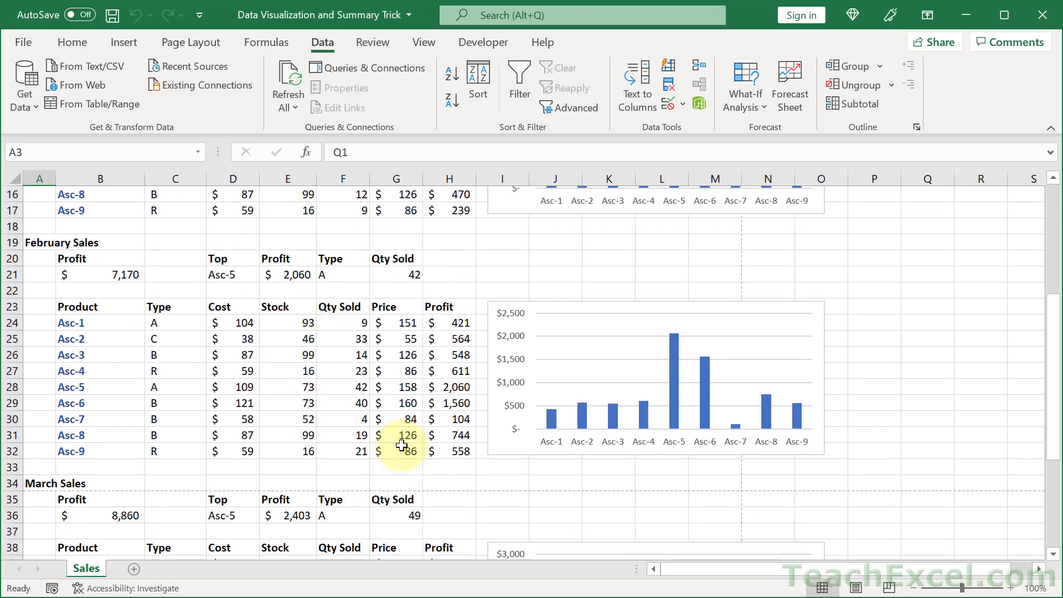
{"action": "scroll", "coordinate": [402, 445], "scroll_direction": "up", "scroll_amount": 5}
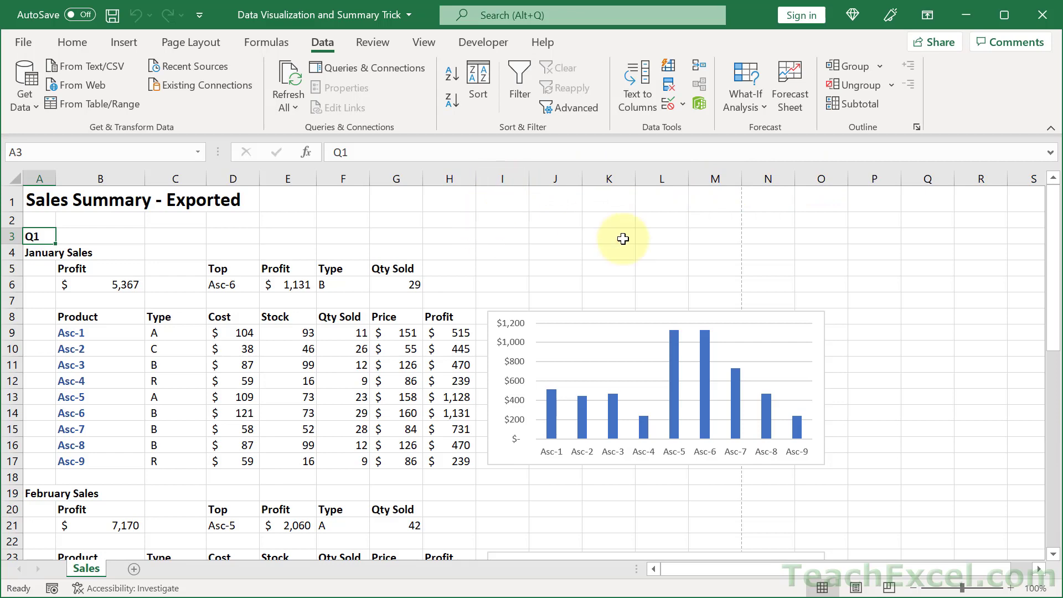
{"action": "scroll", "coordinate": [679, 425], "scroll_direction": "down", "scroll_amount": 7}
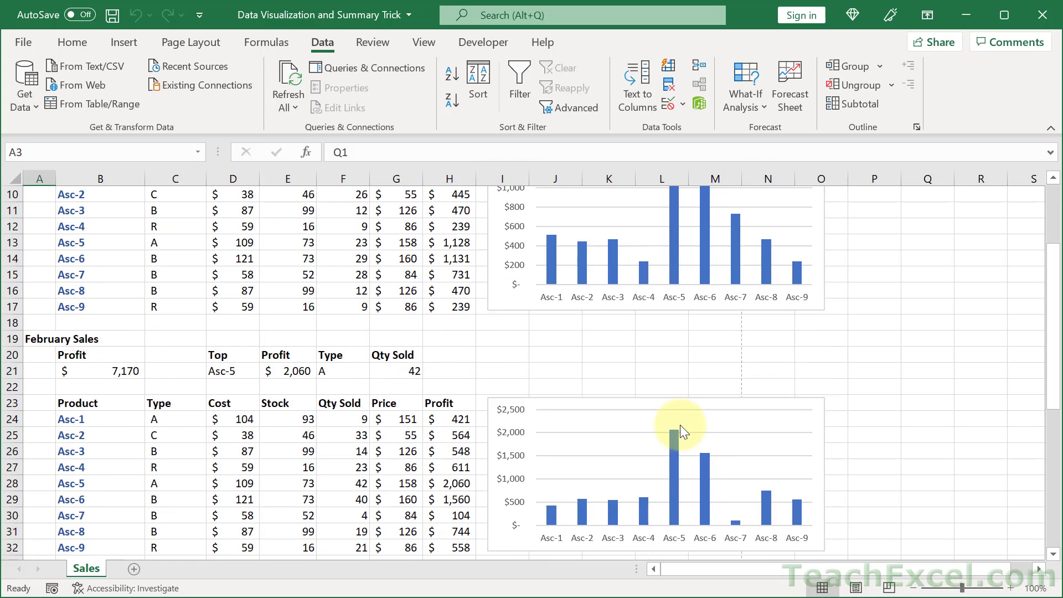
{"action": "scroll", "coordinate": [680, 425], "scroll_direction": "down", "scroll_amount": 6}
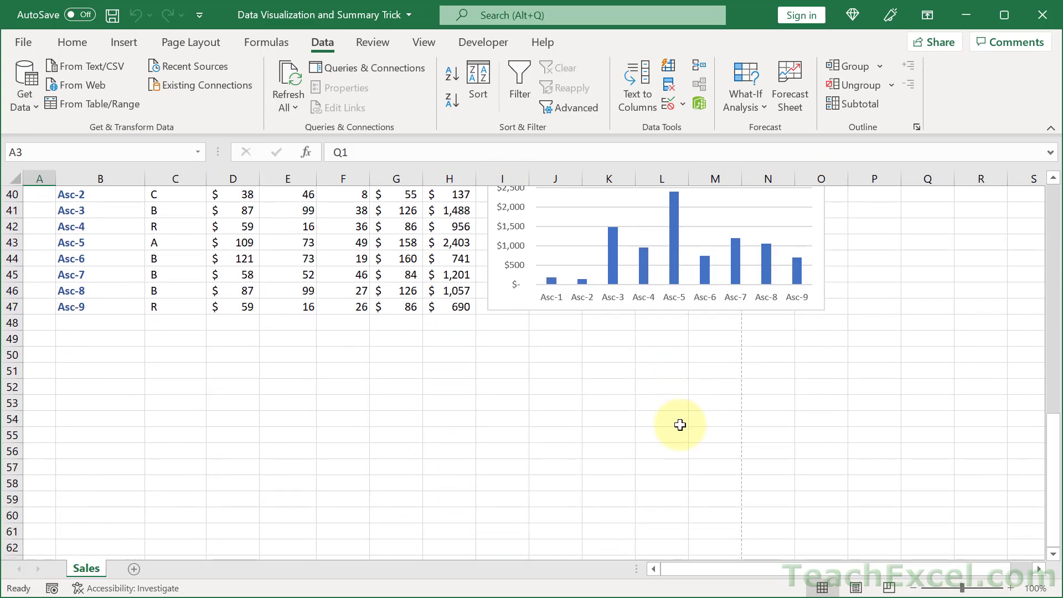
{"action": "scroll", "coordinate": [679, 425], "scroll_direction": "up", "scroll_amount": 13}
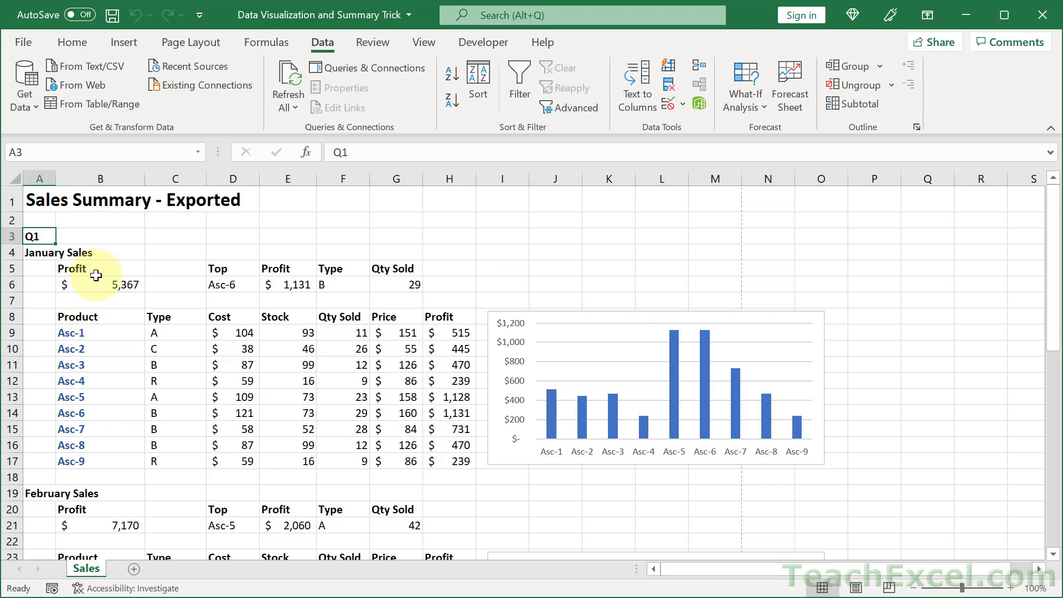
{"action": "left_click_drag", "start_coordinate": [100, 271], "coordinate": [411, 286]}
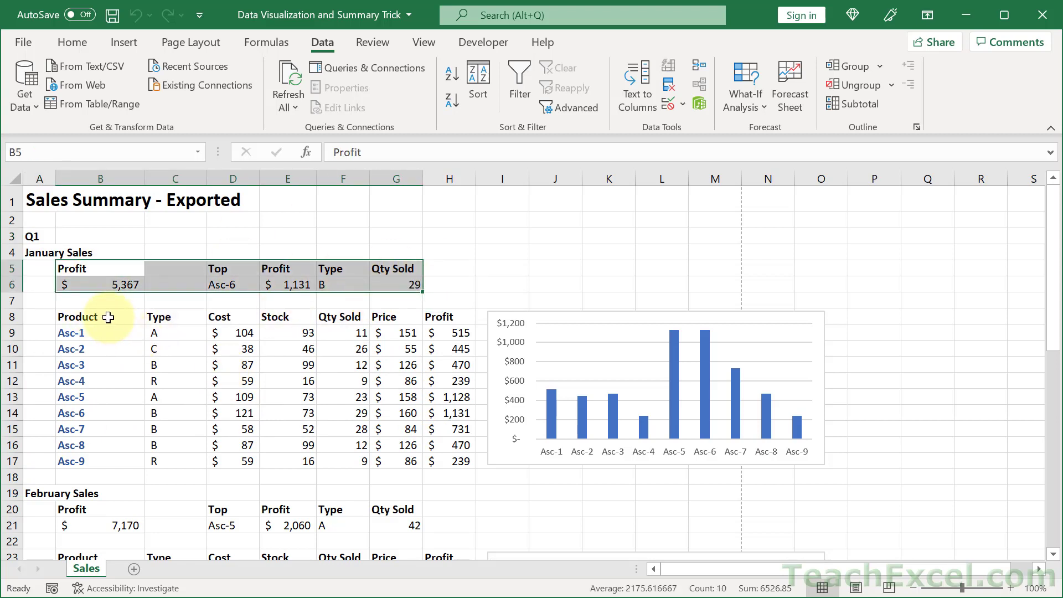
{"action": "left_click_drag", "start_coordinate": [107, 317], "coordinate": [835, 466]}
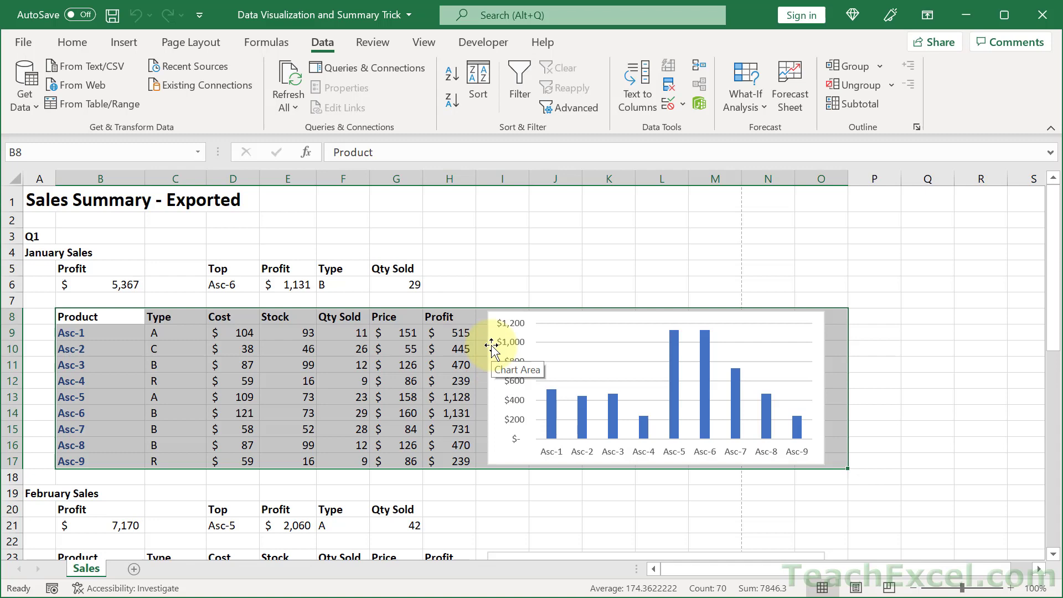
{"action": "scroll", "coordinate": [493, 349], "scroll_direction": "right", "scroll_amount": 5}
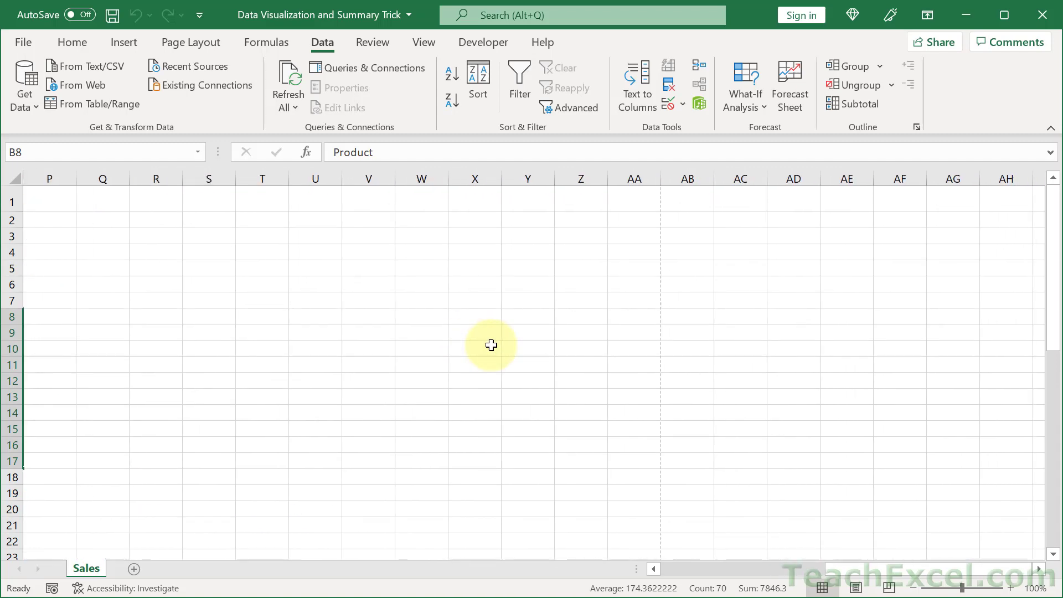
{"action": "scroll", "coordinate": [491, 345], "scroll_direction": "left", "scroll_amount": 5}
{"action": "left_click", "coordinate": [237, 379]}
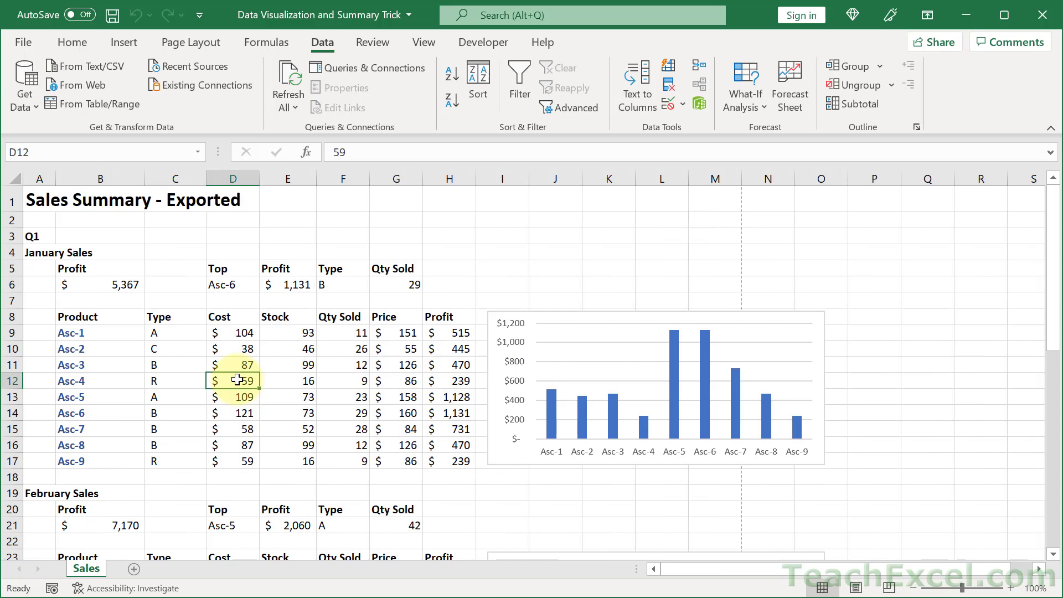
{"action": "left_click_drag", "start_coordinate": [117, 266], "coordinate": [407, 281]}
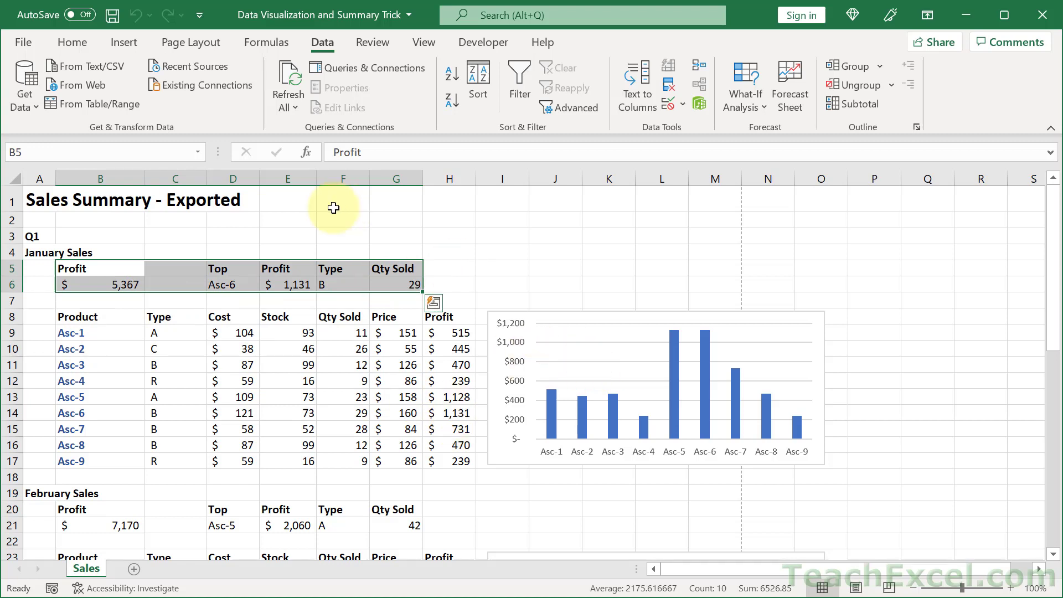
{"action": "double_click", "coordinate": [224, 284]}
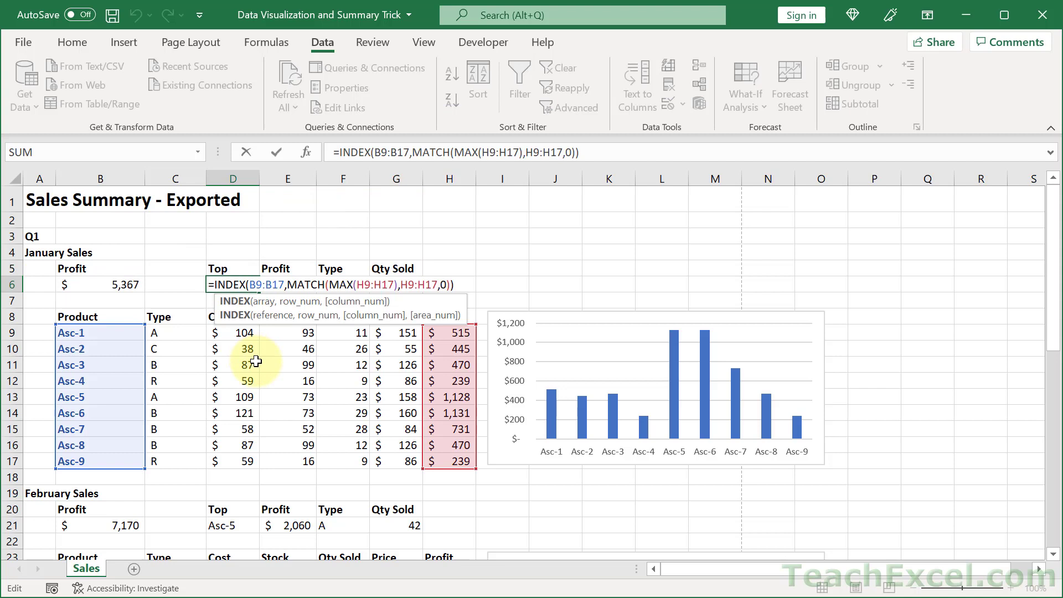
{"action": "left_click", "coordinate": [228, 284]}
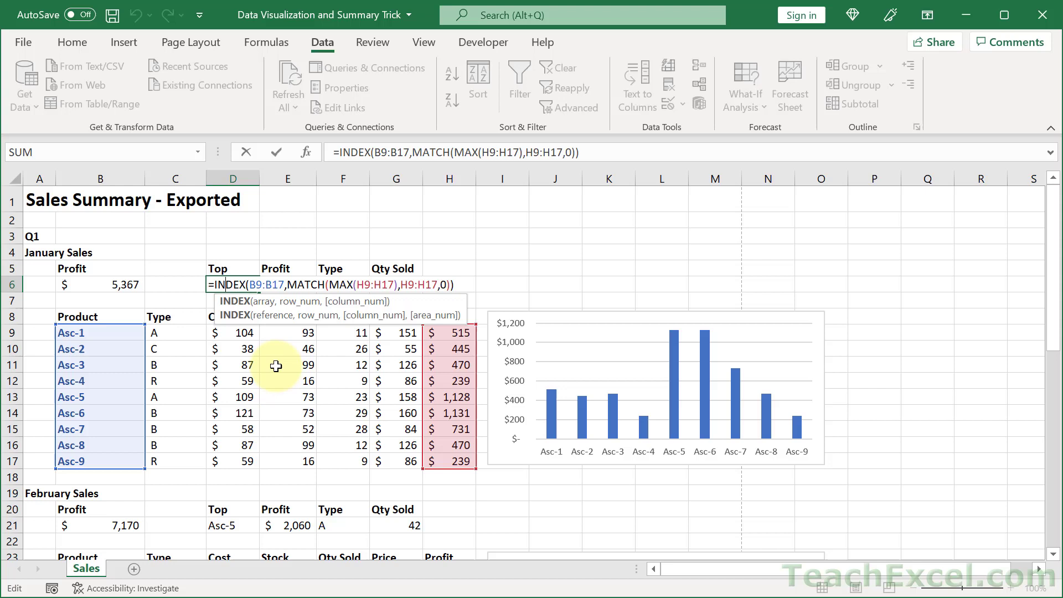
{"action": "key", "text": "ctrl+Return"}
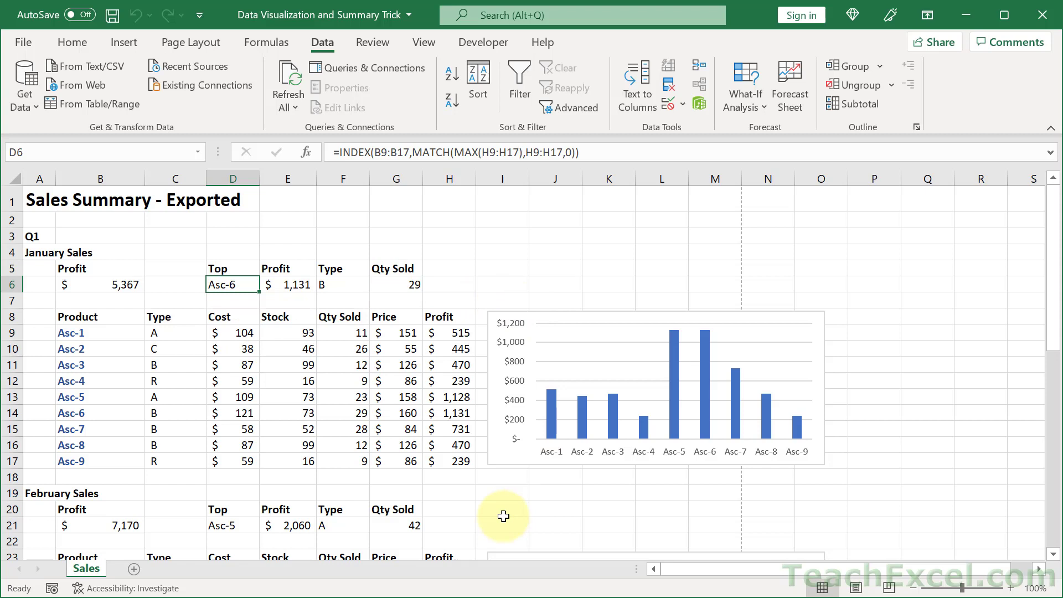
Group January's rows 7–17, then test collapsing and expanding the group
{"action": "left_click", "coordinate": [6, 318]}
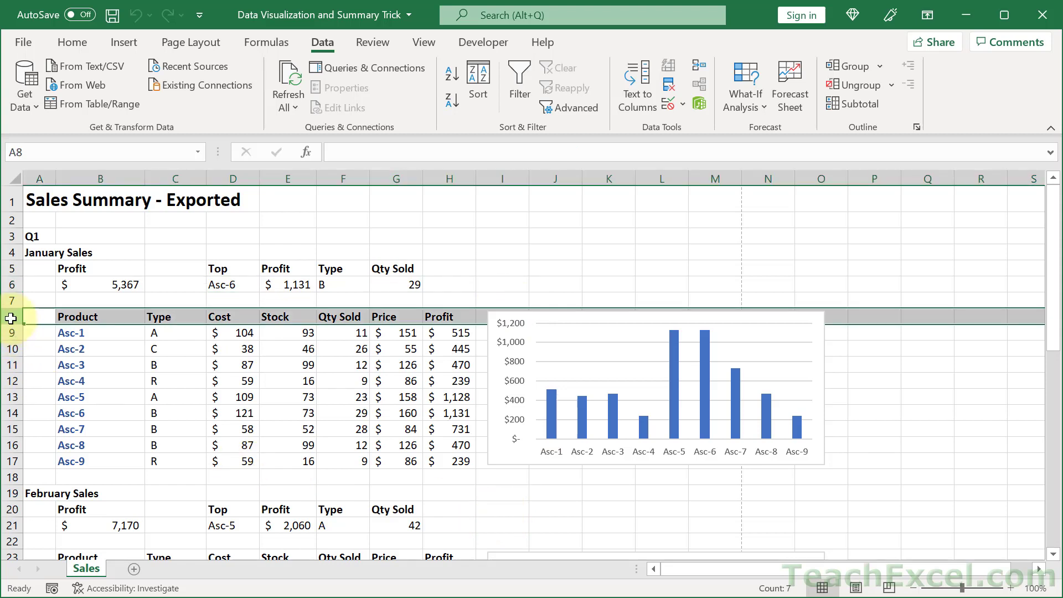
{"action": "left_click_drag", "start_coordinate": [11, 317], "coordinate": [9, 462]}
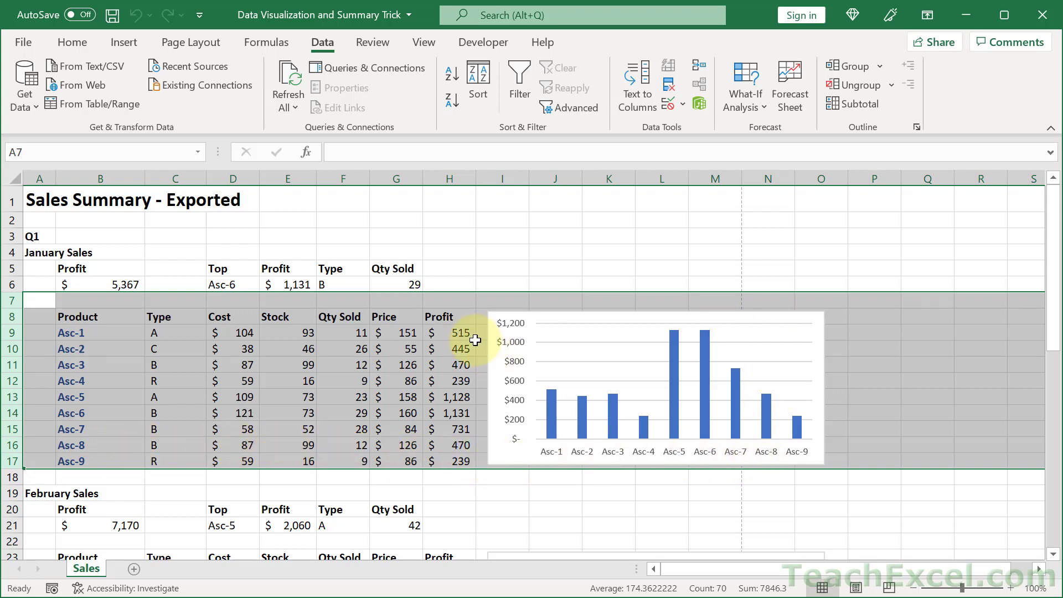
{"action": "left_click", "coordinate": [866, 69]}
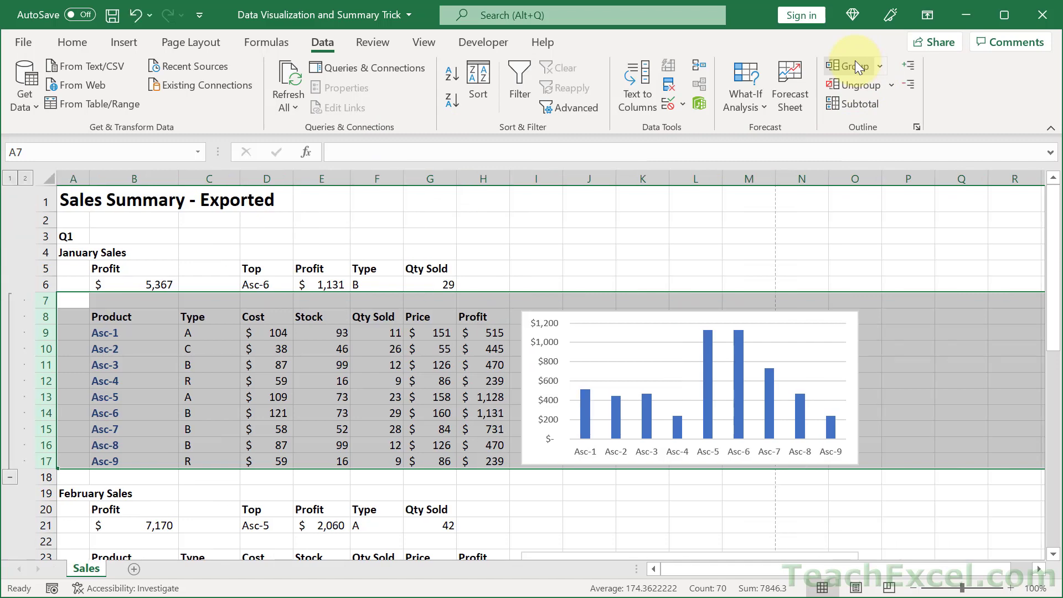
{"action": "left_click", "coordinate": [147, 380]}
{"action": "left_click", "coordinate": [12, 477]}
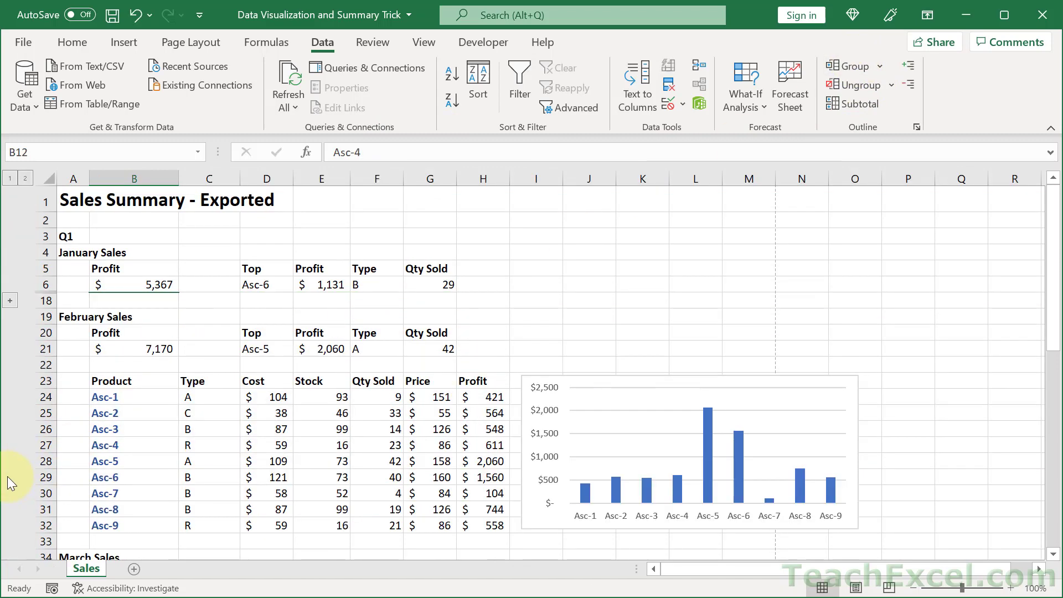
{"action": "left_click", "coordinate": [11, 302]}
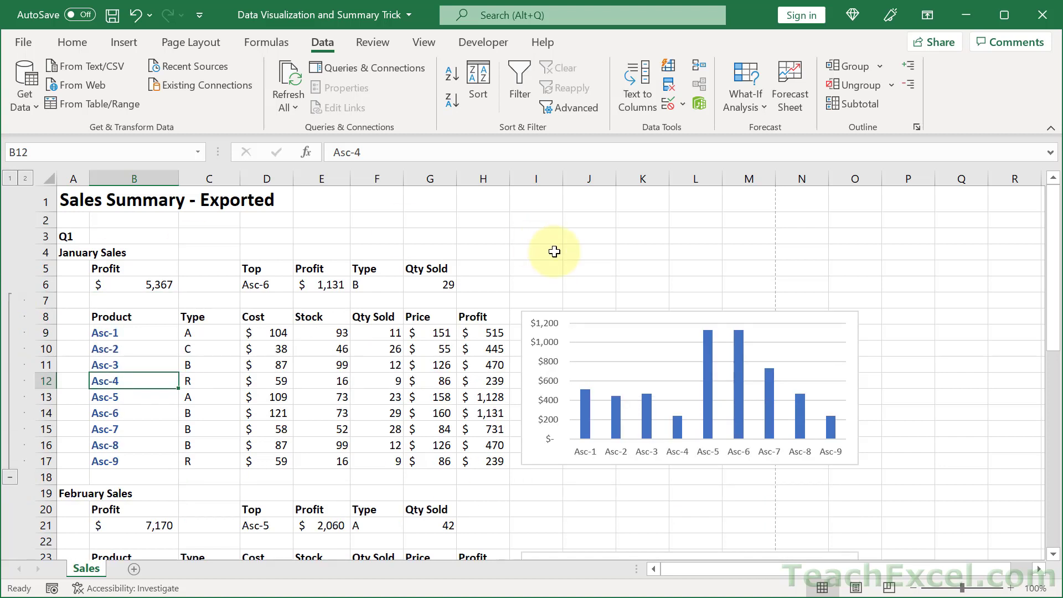
Set the January chart to 'Don't move or size with cells' and test collapsing its rows
{"action": "right_click", "coordinate": [529, 446]}
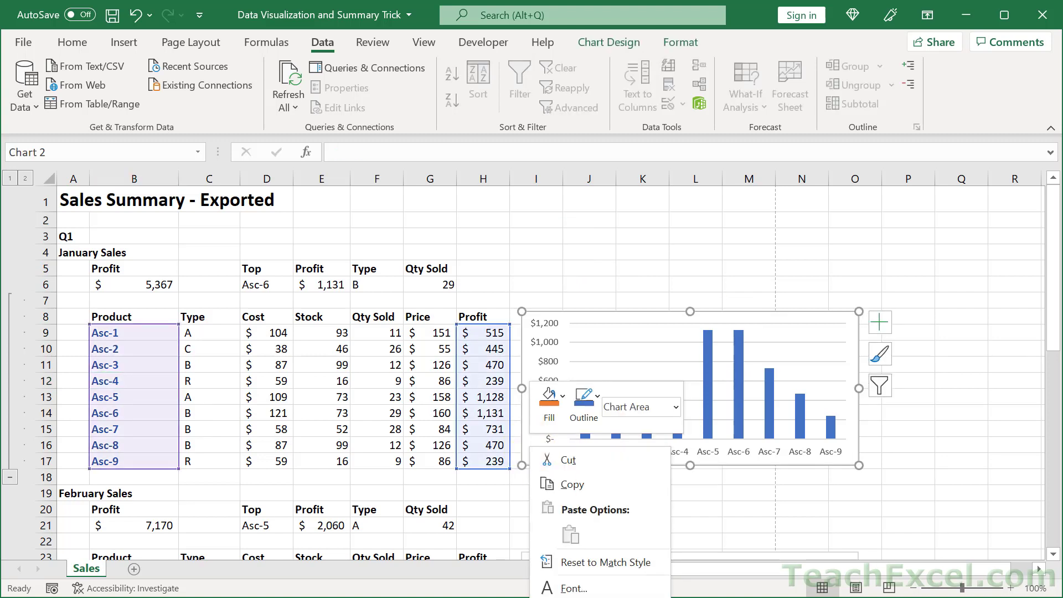
{"action": "left_click", "coordinate": [587, 595]}
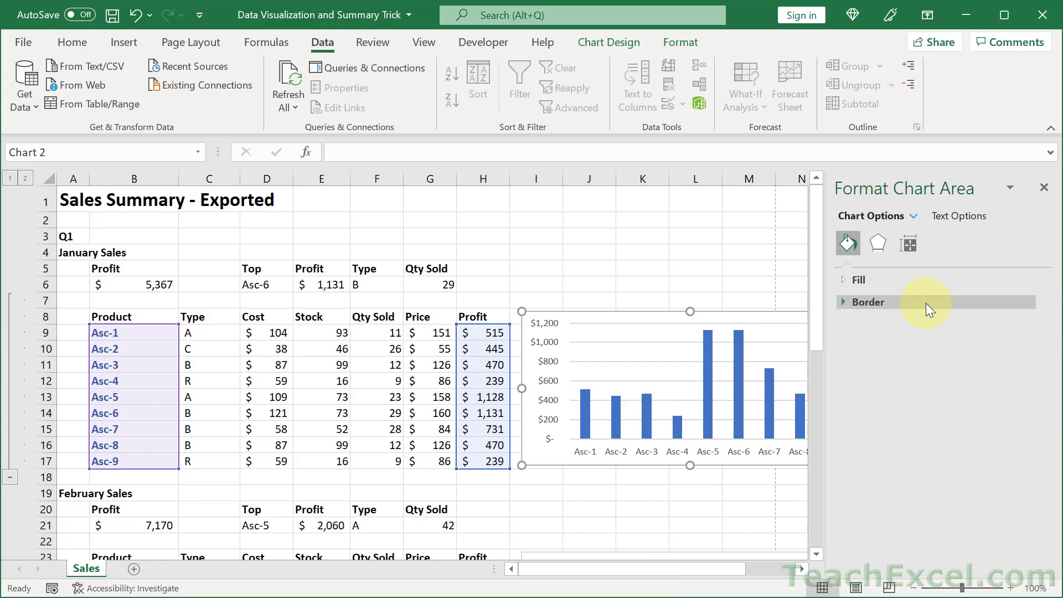
{"action": "left_click", "coordinate": [908, 244]}
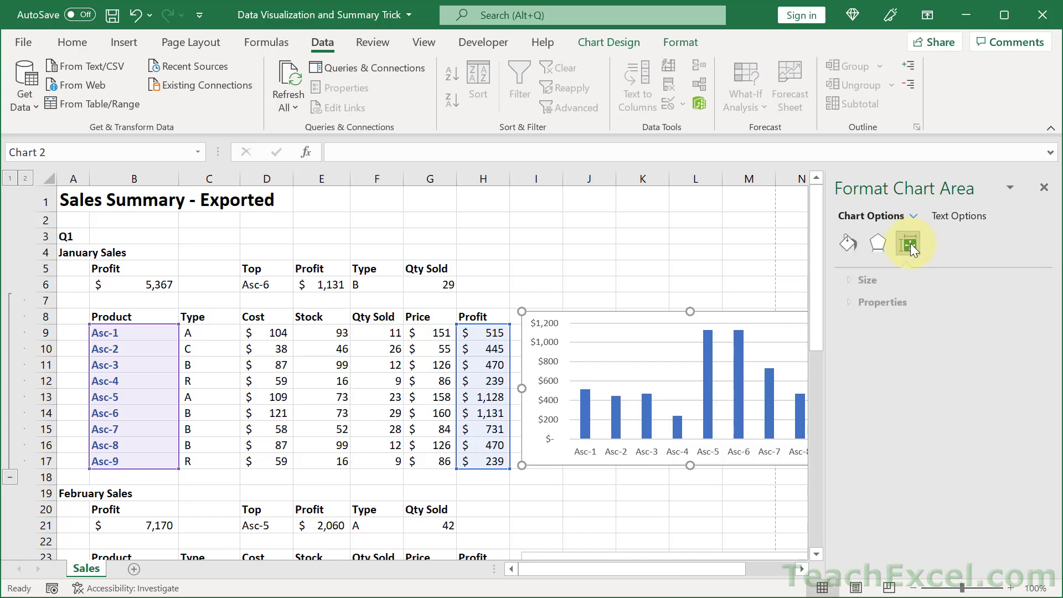
{"action": "left_click", "coordinate": [842, 302]}
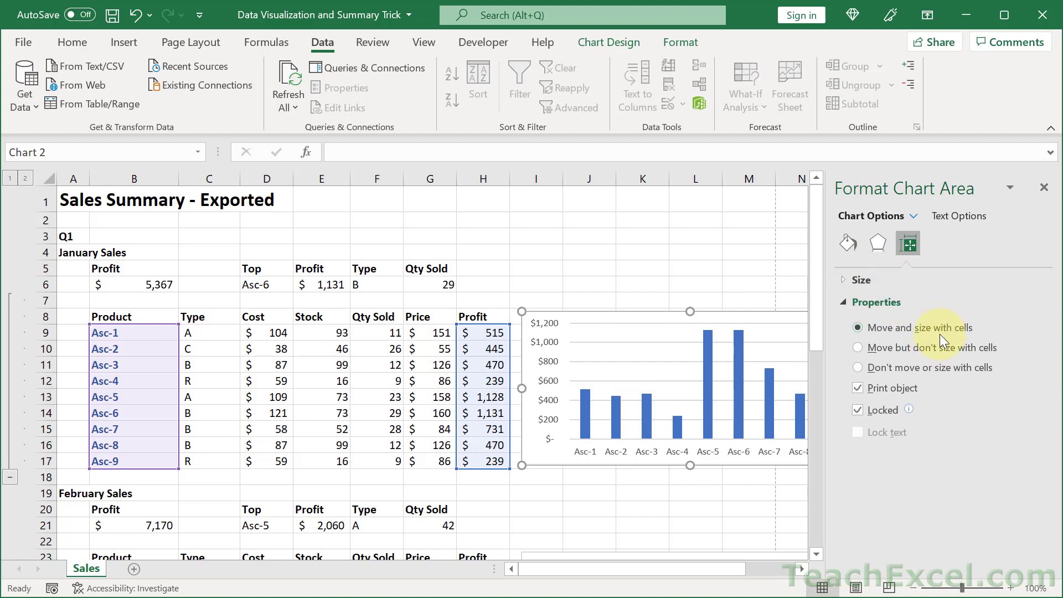
{"action": "left_click", "coordinate": [858, 368]}
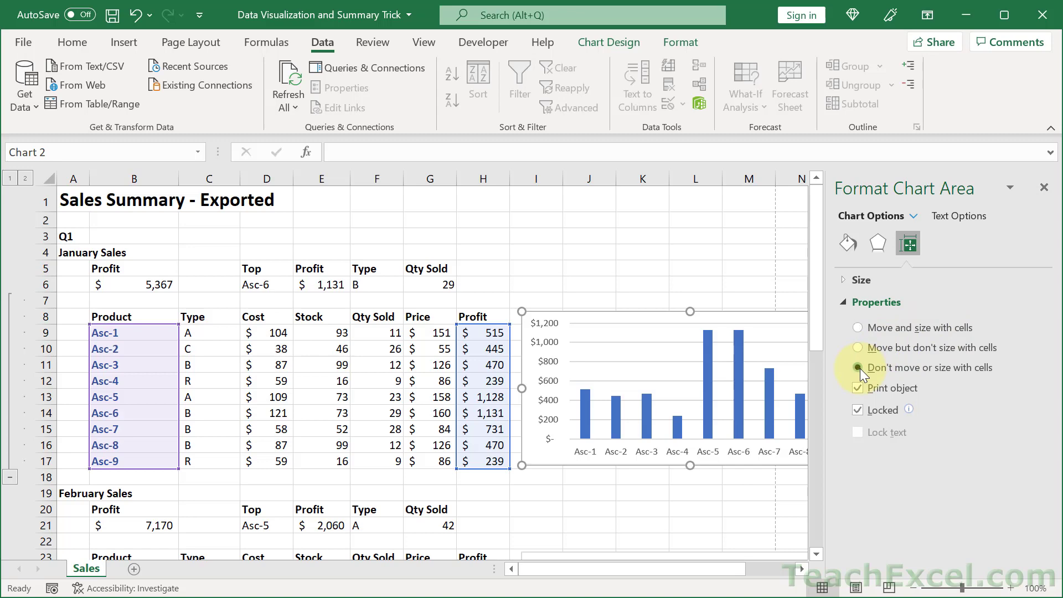
{"action": "left_click", "coordinate": [567, 251]}
{"action": "left_click", "coordinate": [11, 477]}
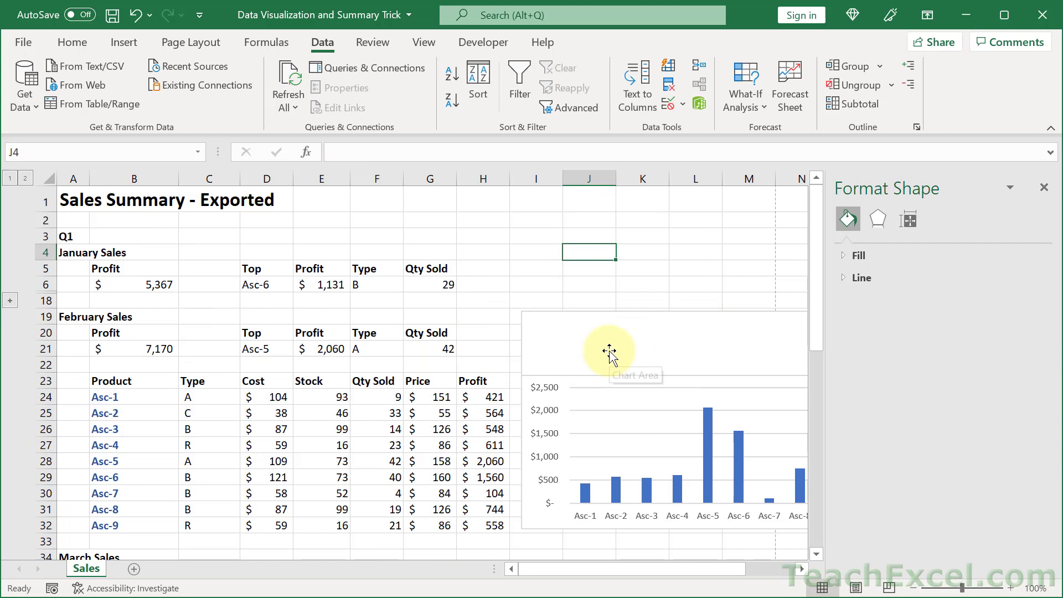
{"action": "left_click", "coordinate": [11, 301]}
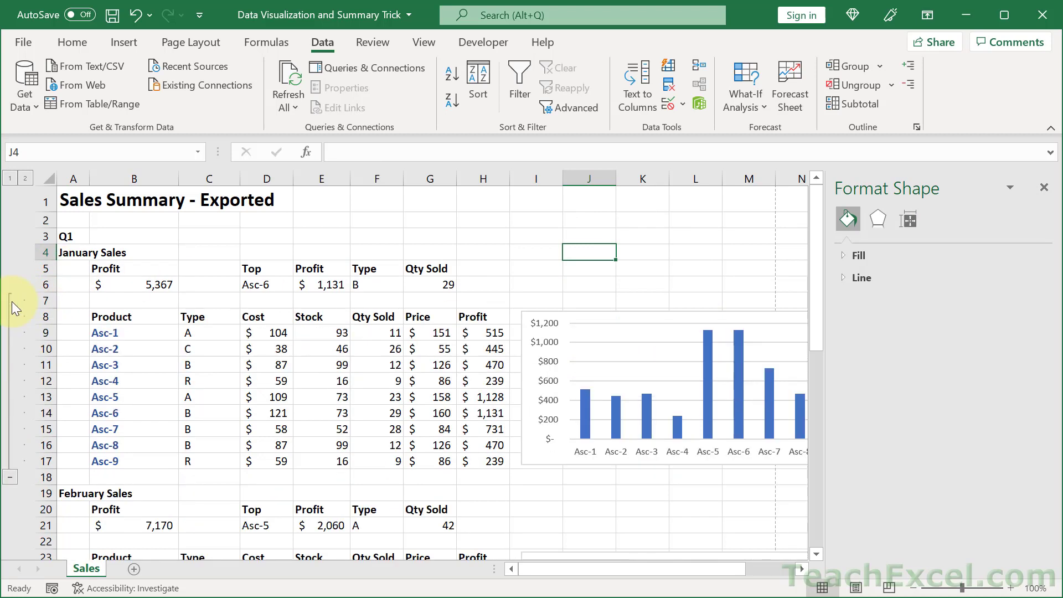
Revert the January chart to 'Move and size with cells' and close the format pane
{"action": "left_click", "coordinate": [532, 464]}
{"action": "left_click", "coordinate": [908, 243]}
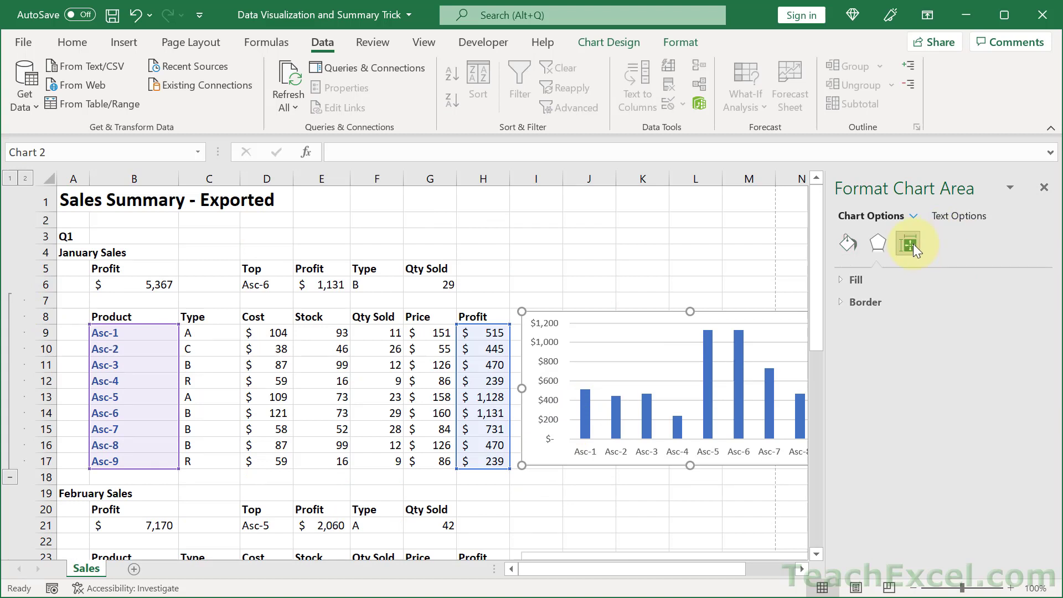
{"action": "left_click", "coordinate": [859, 327]}
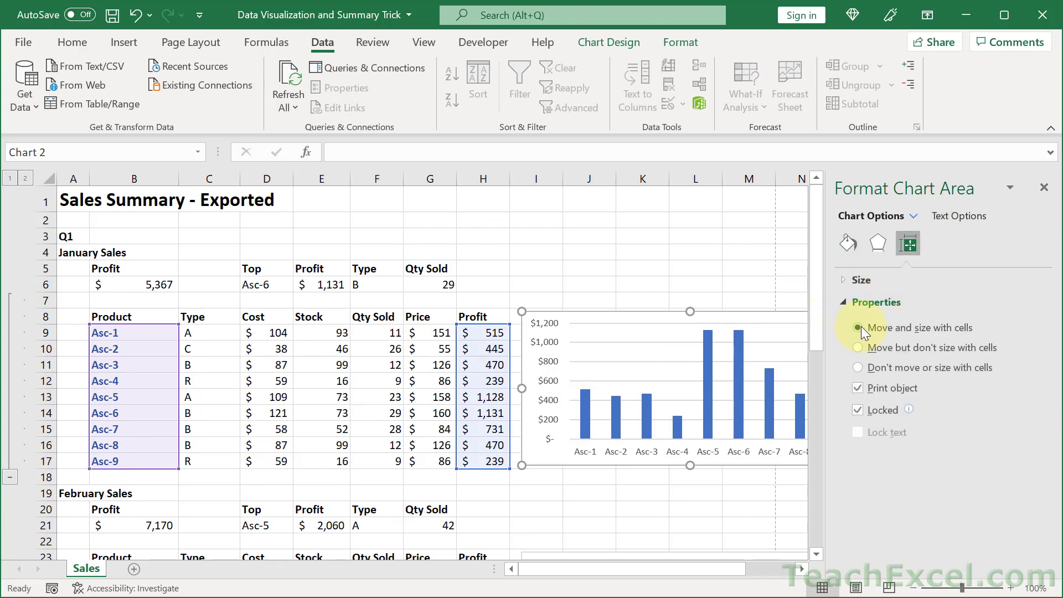
{"action": "left_click", "coordinate": [1043, 188]}
{"action": "left_click", "coordinate": [513, 223]}
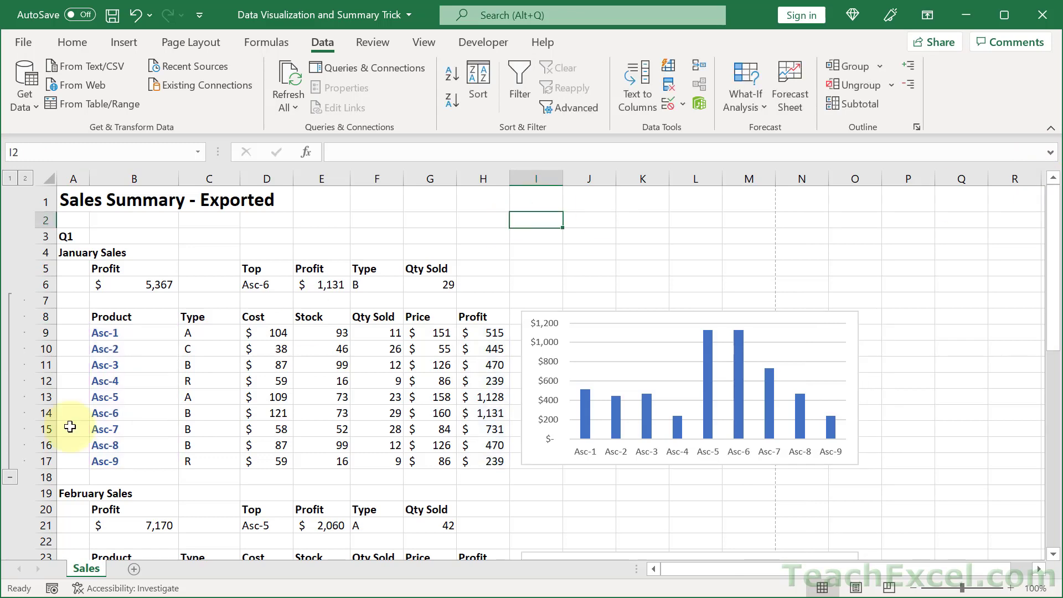
Collapse January, then group February's rows 22–32 and collapse them
{"action": "left_click", "coordinate": [9, 477]}
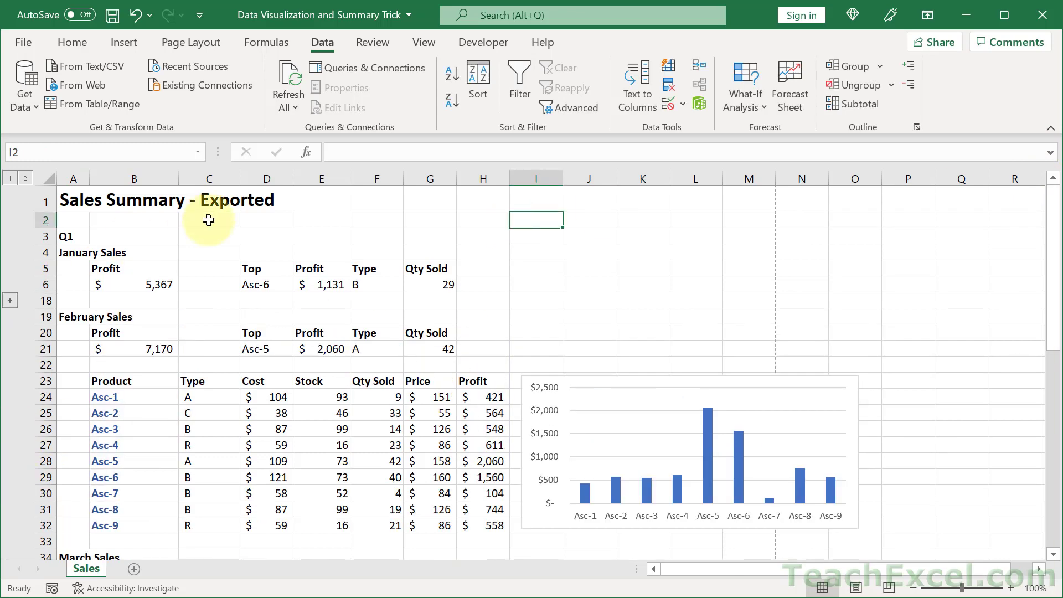
{"action": "scroll", "coordinate": [208, 218], "scroll_direction": "down", "scroll_amount": 2}
{"action": "left_click_drag", "start_coordinate": [46, 259], "coordinate": [51, 419]}
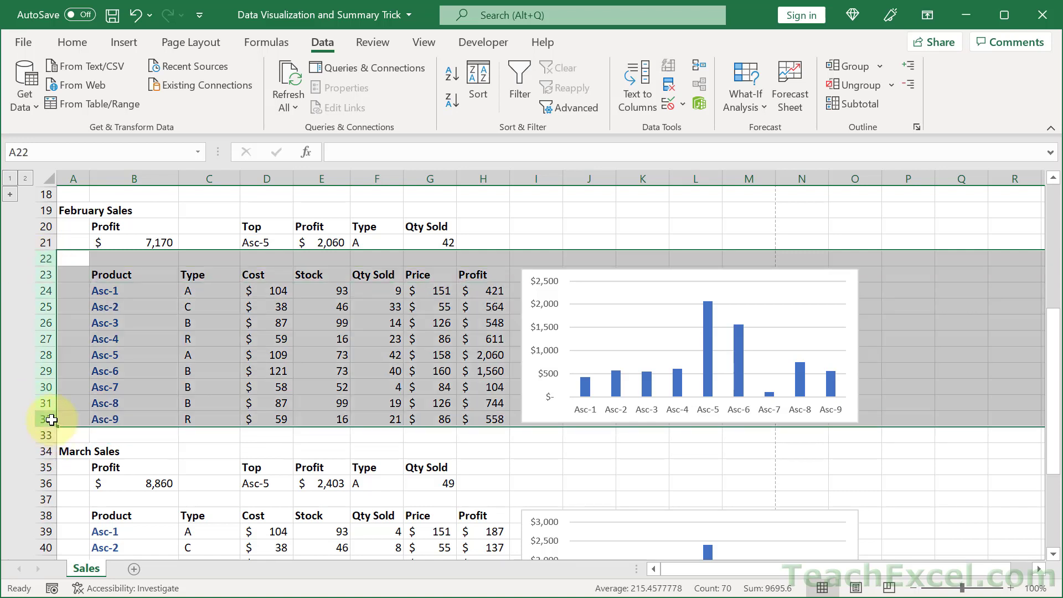
{"action": "left_click", "coordinate": [848, 69]}
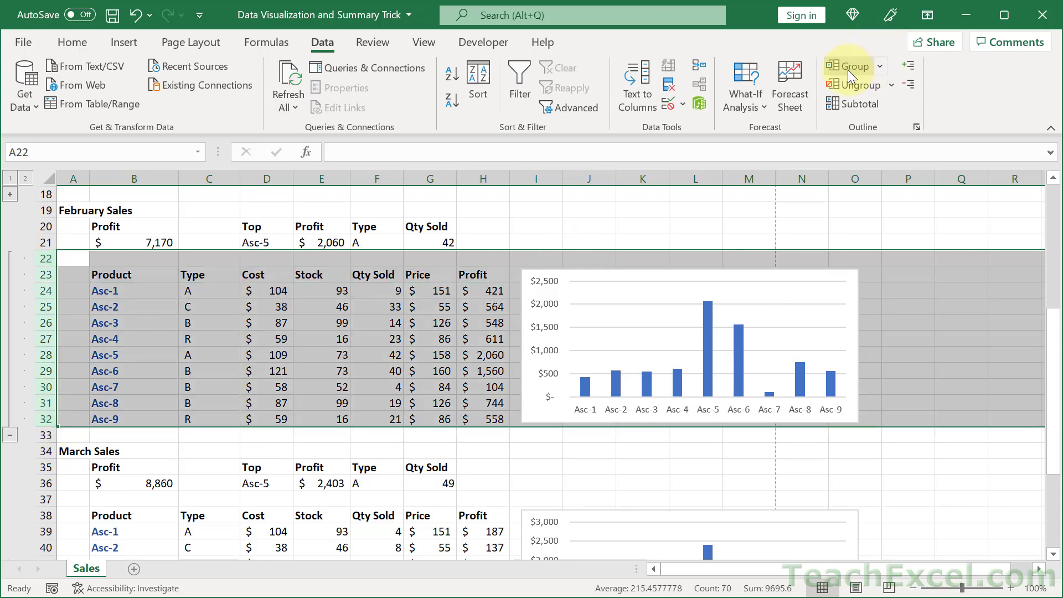
{"action": "left_click", "coordinate": [11, 435]}
Group March's rows 37–47 and collapse the new group
{"action": "left_click", "coordinate": [40, 323]}
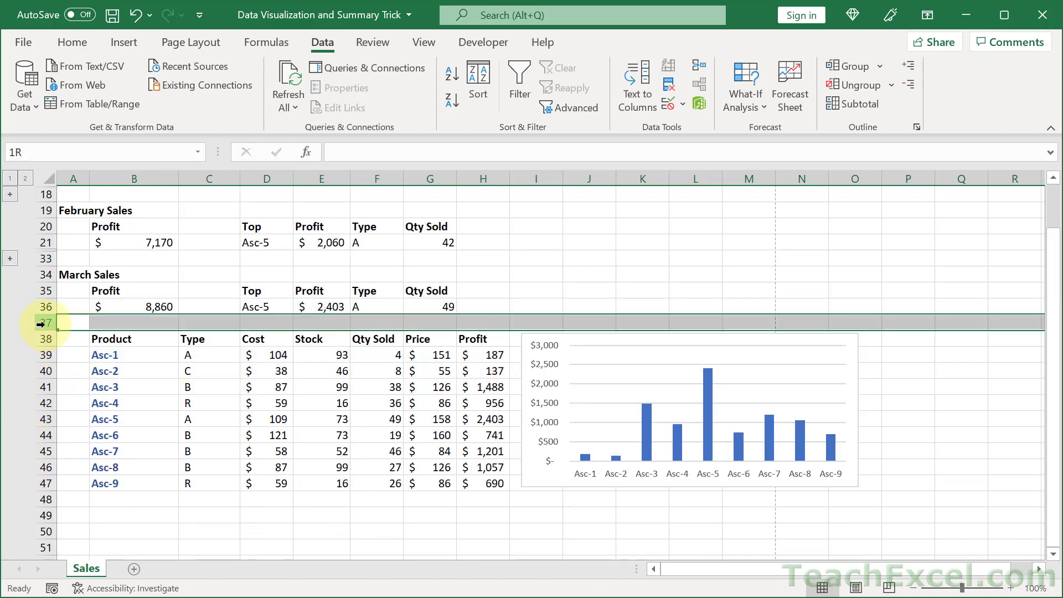
{"action": "left_click_drag", "start_coordinate": [40, 323], "coordinate": [43, 483]}
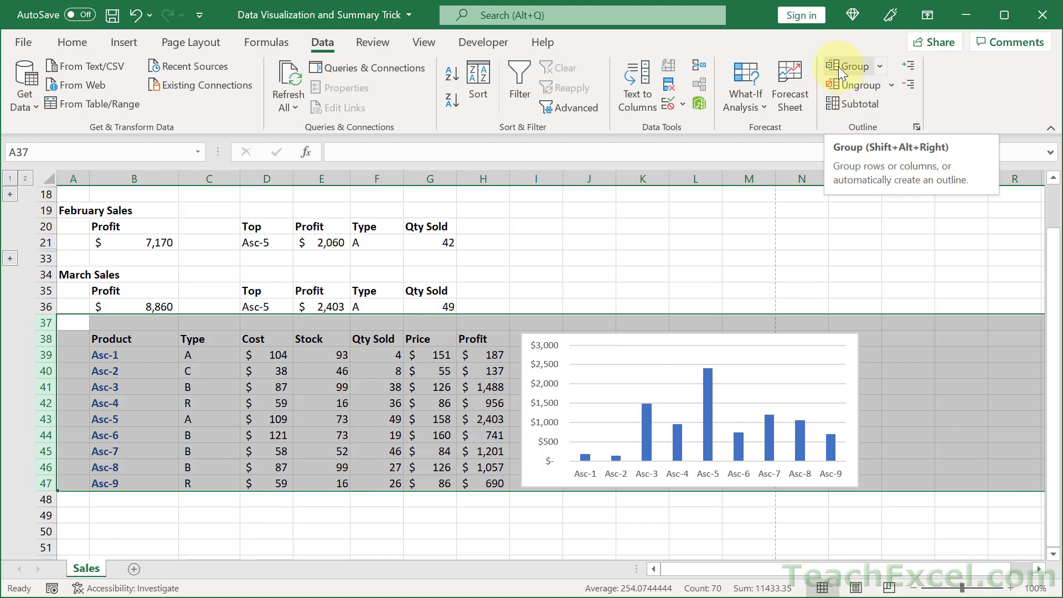
{"action": "left_click", "coordinate": [884, 65]}
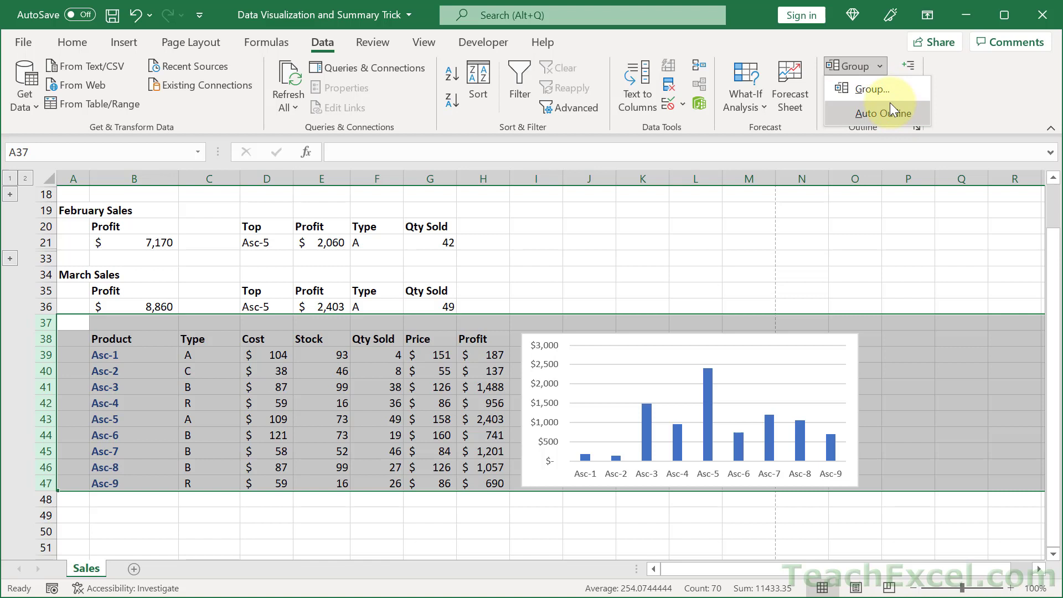
{"action": "left_click", "coordinate": [881, 88]}
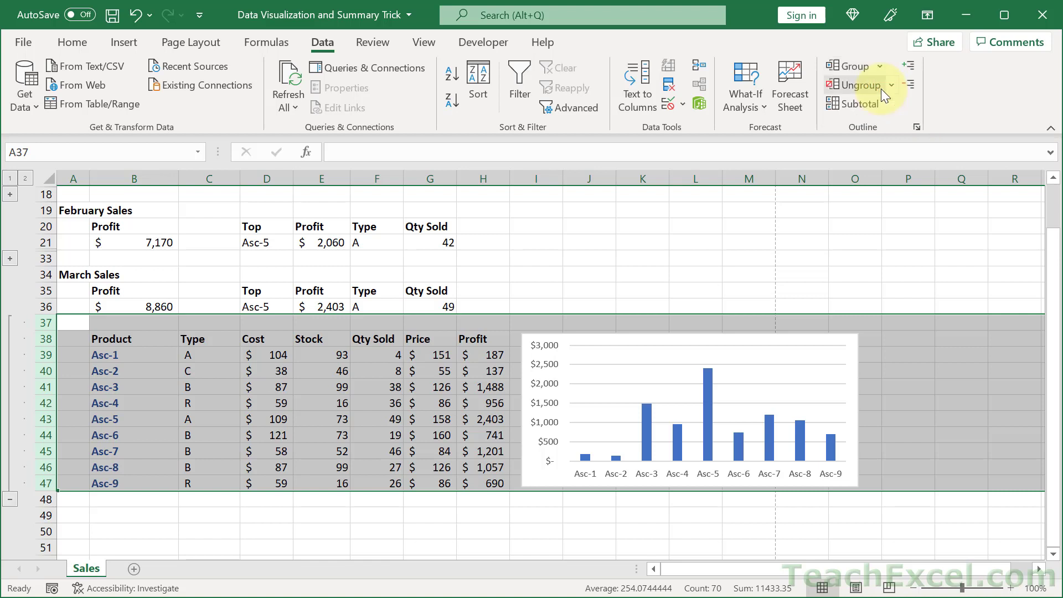
{"action": "left_click", "coordinate": [9, 499]}
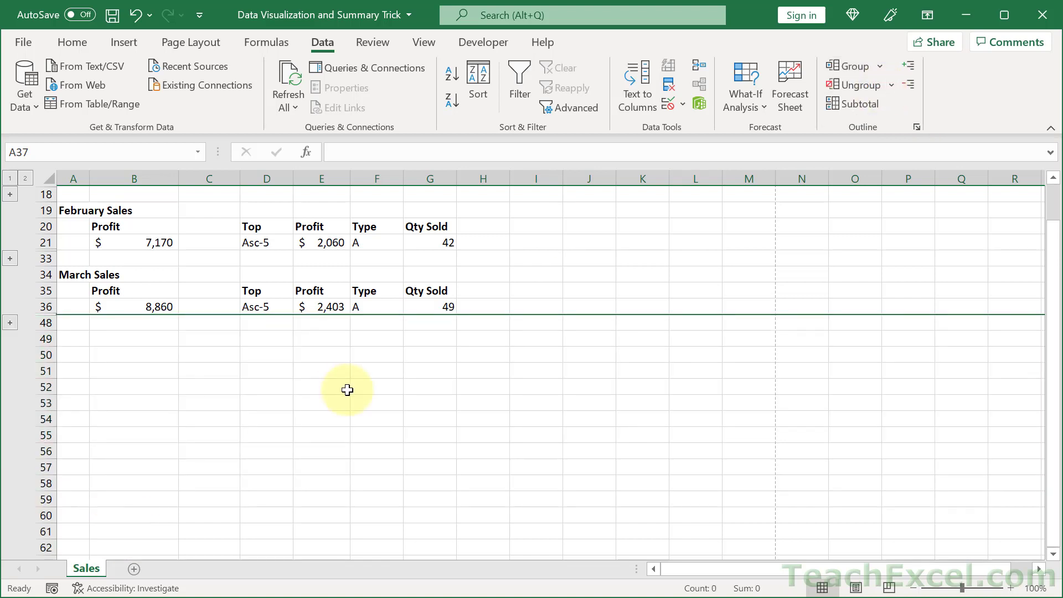
{"action": "scroll", "coordinate": [347, 389], "scroll_direction": "up", "scroll_amount": 2}
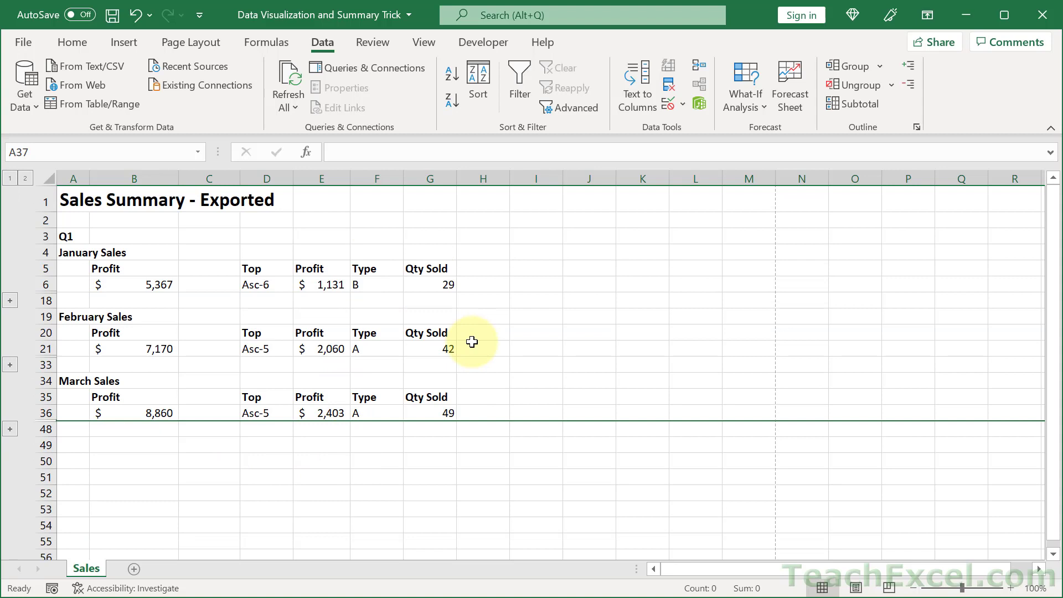
Group rows 4–49 as an outer Q1 level and collapse it
{"action": "left_click", "coordinate": [25, 178]}
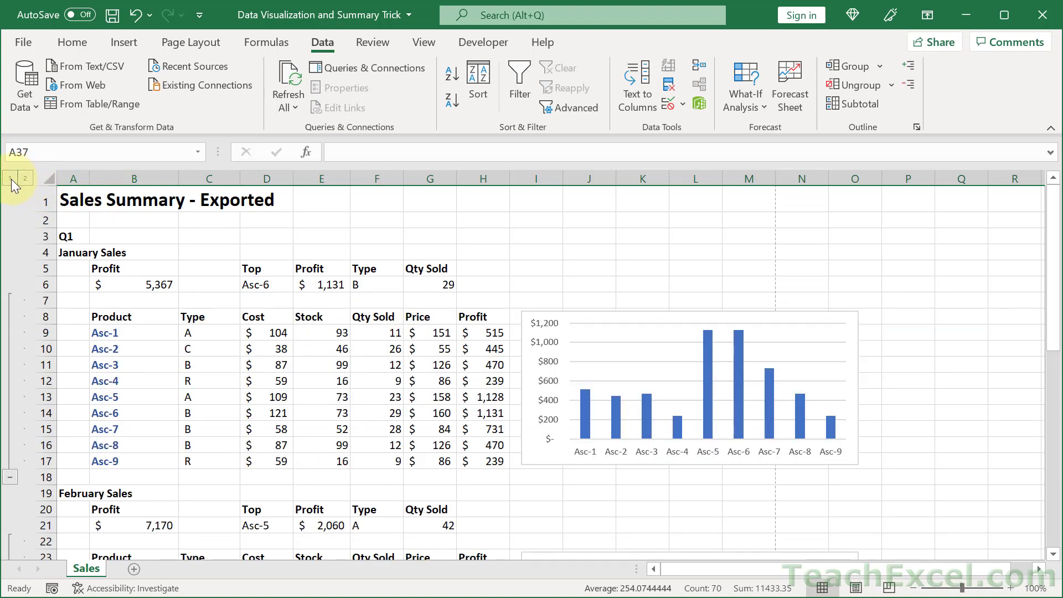
{"action": "left_click", "coordinate": [11, 178]}
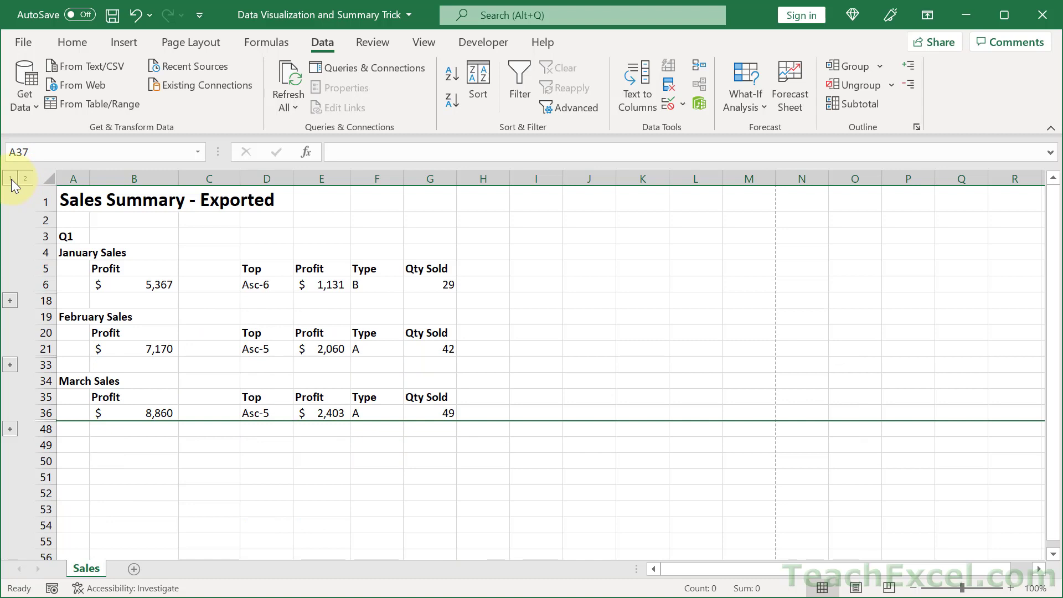
{"action": "left_click", "coordinate": [43, 253]}
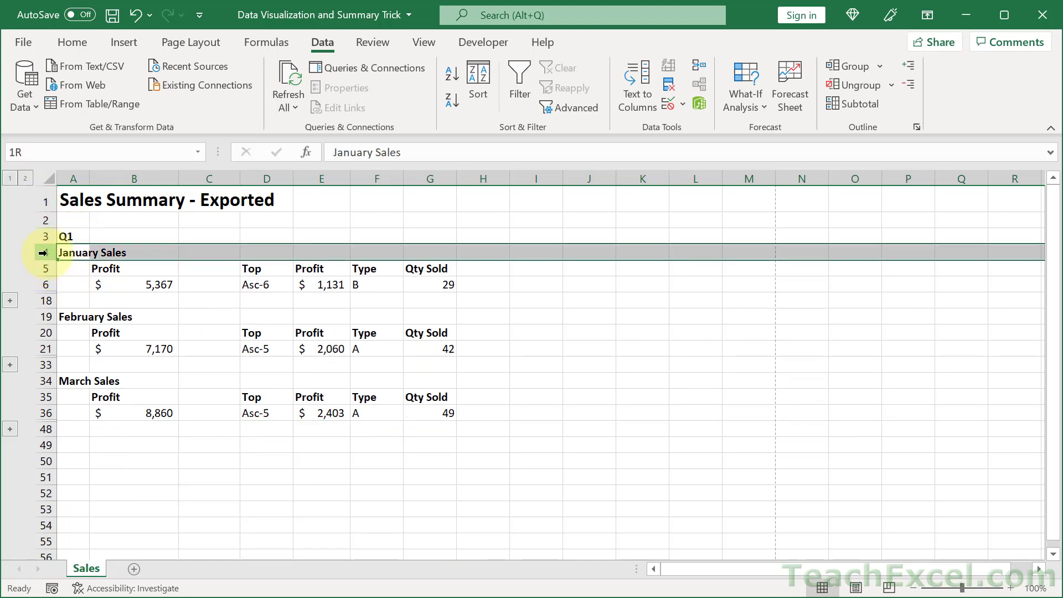
{"action": "left_click_drag", "start_coordinate": [43, 252], "coordinate": [43, 445]}
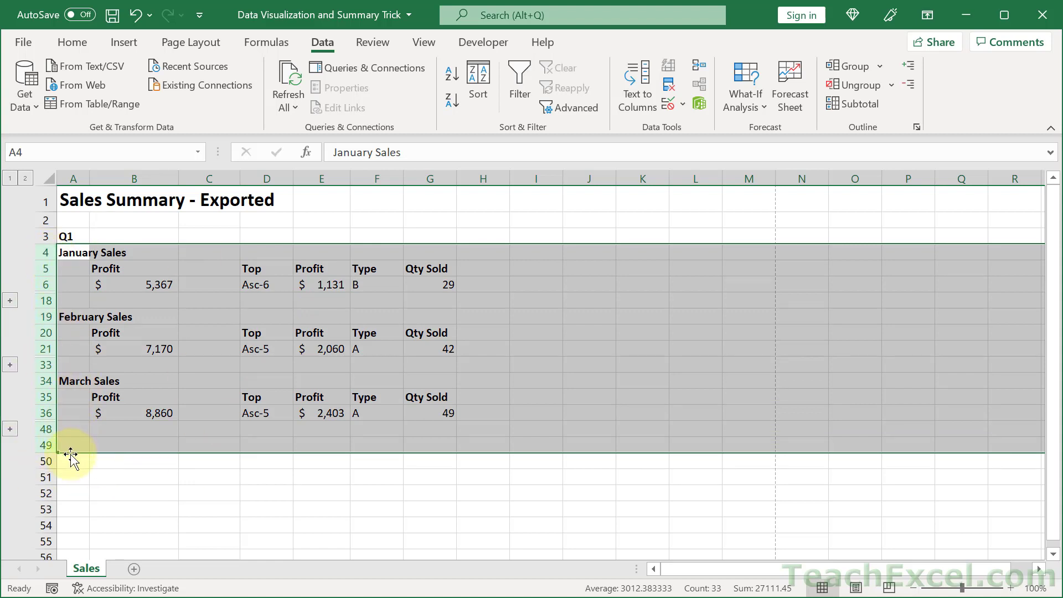
{"action": "left_click", "coordinate": [847, 67]}
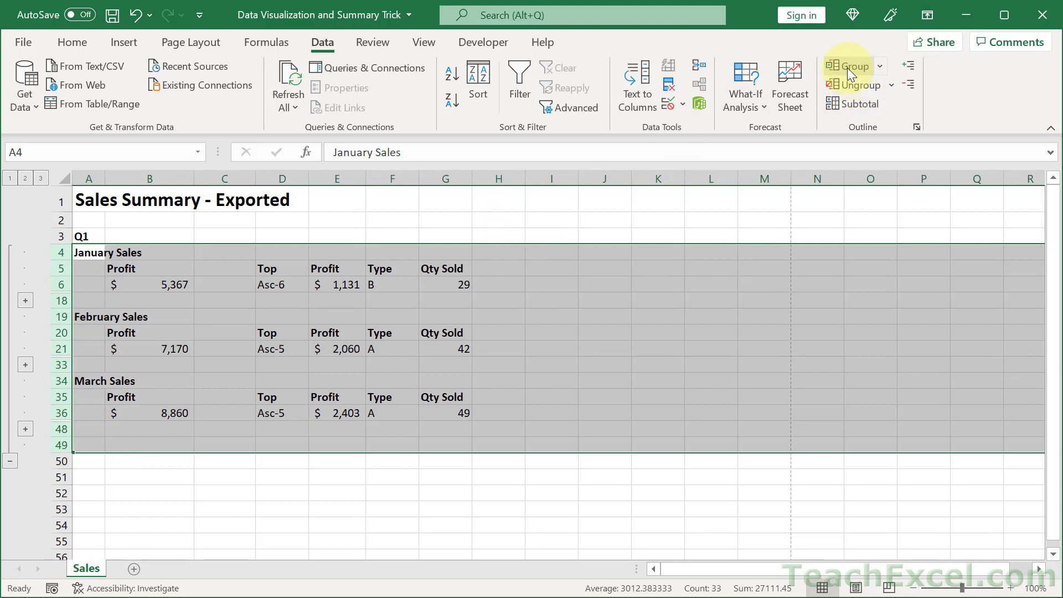
{"action": "left_click", "coordinate": [11, 461]}
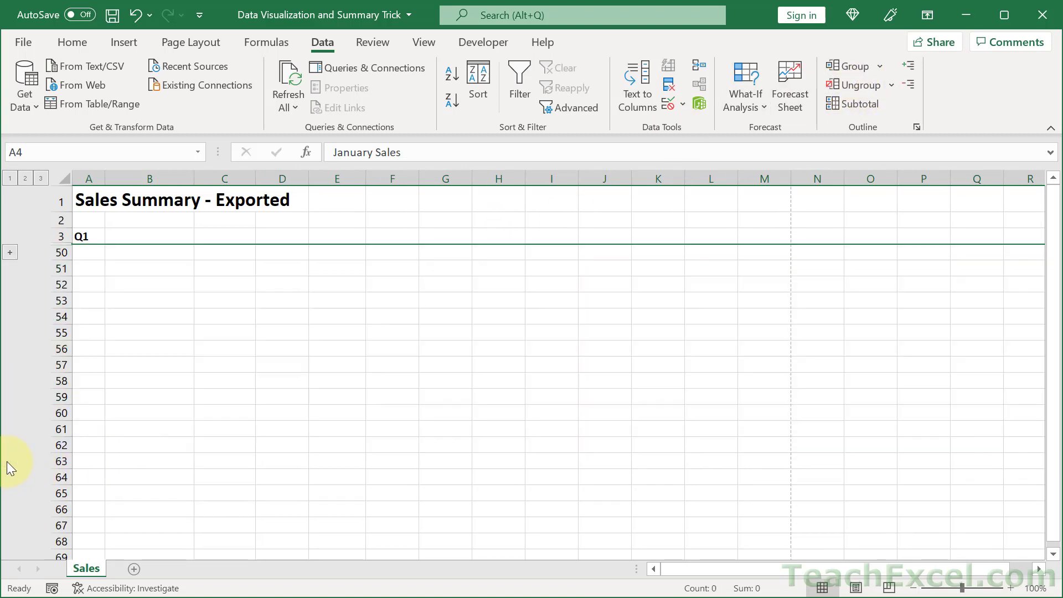
Test the three-level outline by collapsing to level 1 and expanding to level 3
{"action": "left_click", "coordinate": [39, 177]}
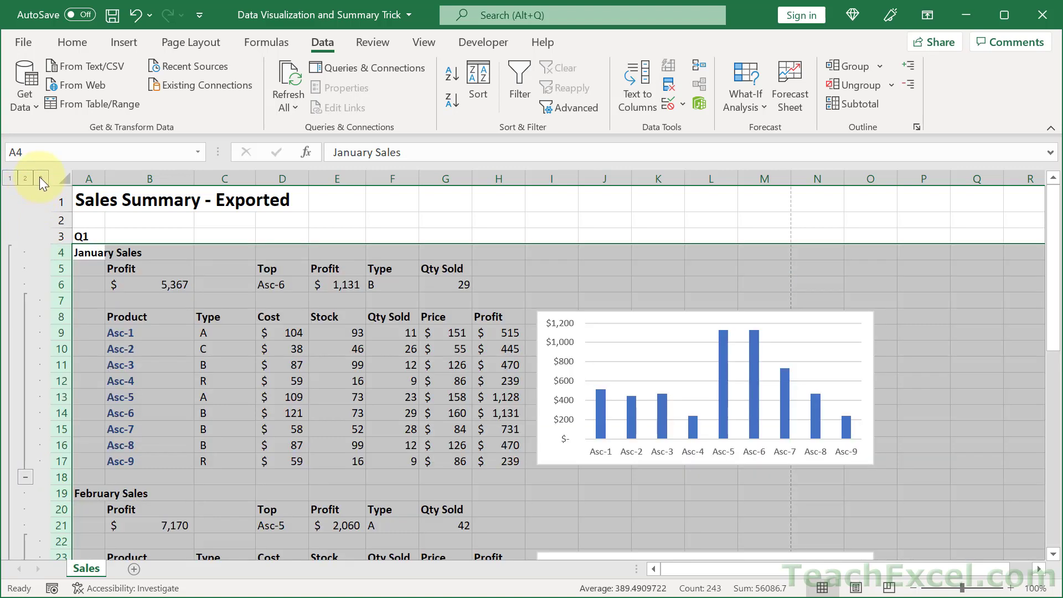
{"action": "left_click", "coordinate": [127, 222]}
{"action": "left_click", "coordinate": [10, 179]}
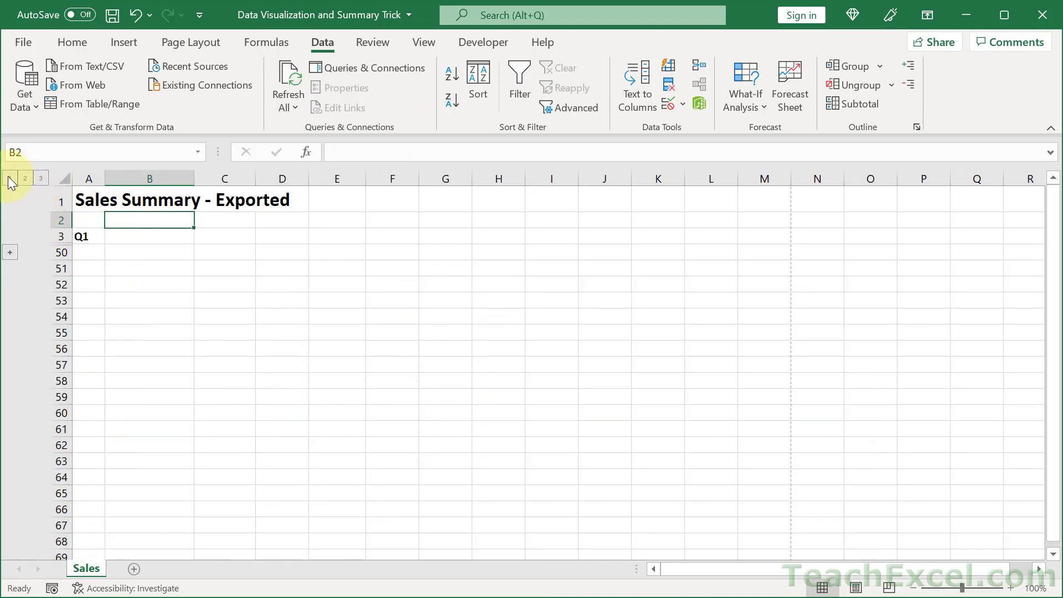
{"action": "left_click", "coordinate": [41, 178]}
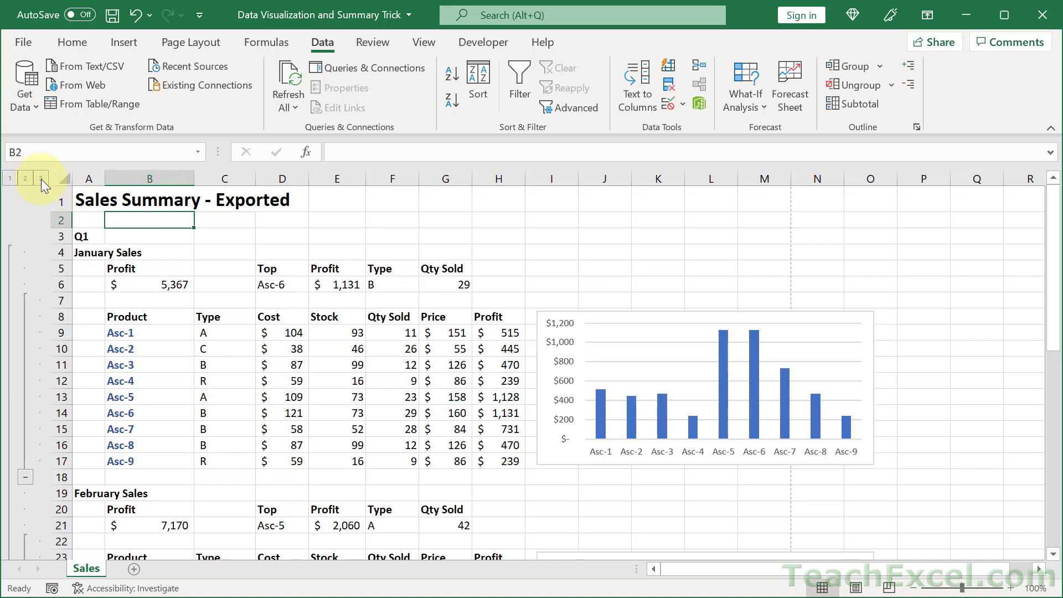
Group columns I–O and test hiding and showing the chart columns
{"action": "left_click", "coordinate": [553, 178]}
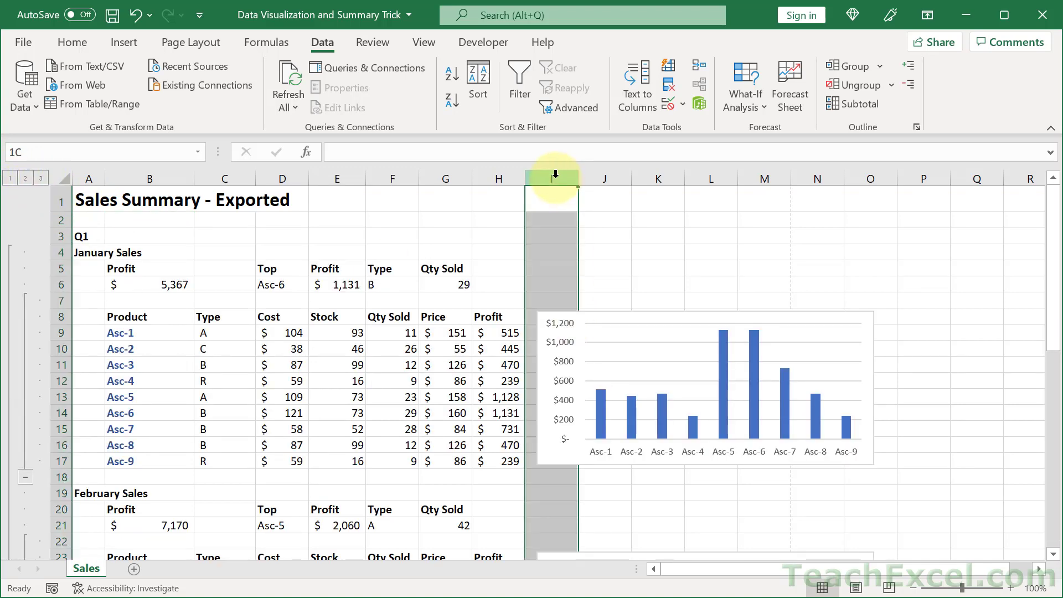
{"action": "left_click_drag", "start_coordinate": [555, 174], "coordinate": [872, 194]}
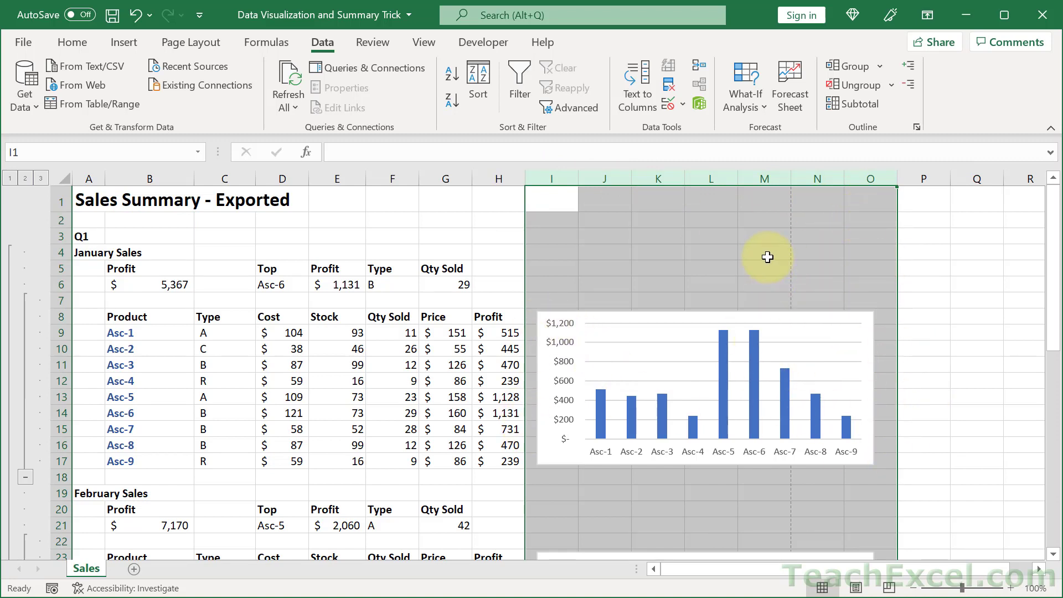
{"action": "left_click", "coordinate": [835, 67]}
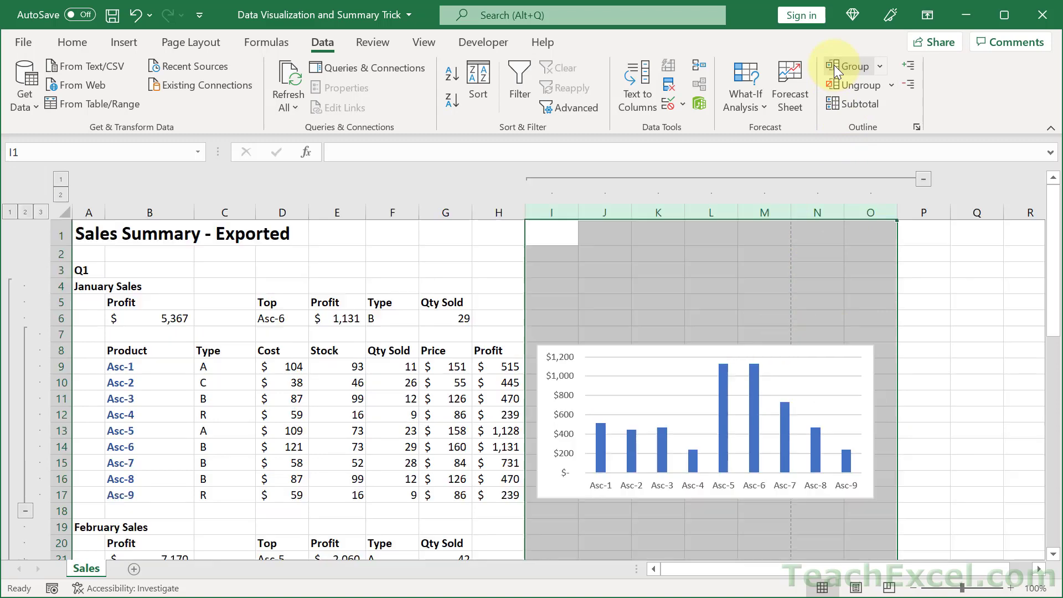
{"action": "left_click", "coordinate": [922, 179]}
{"action": "left_click", "coordinate": [552, 178]}
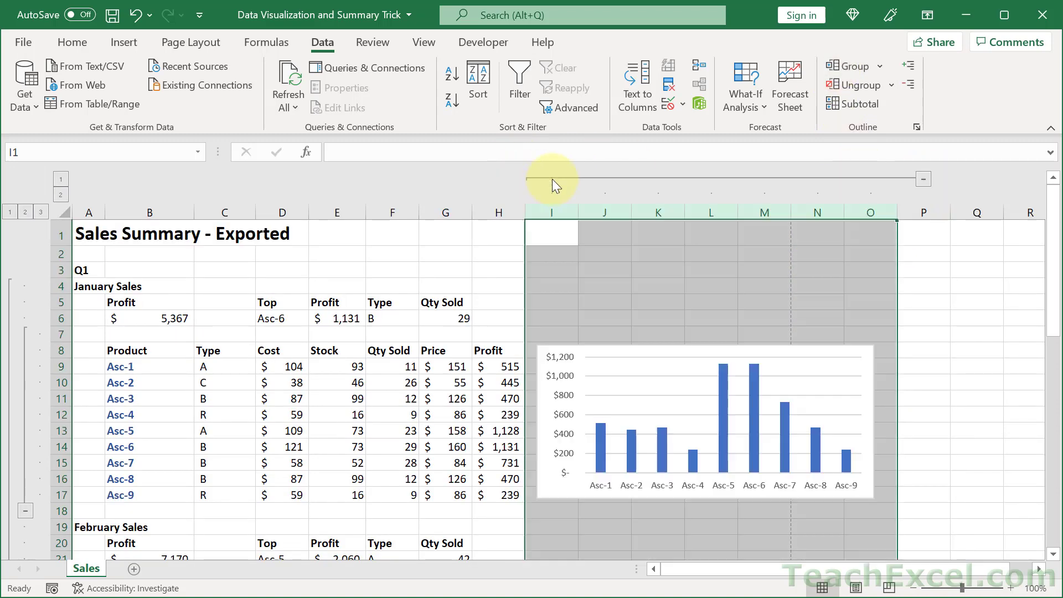
{"action": "left_click", "coordinate": [501, 261]}
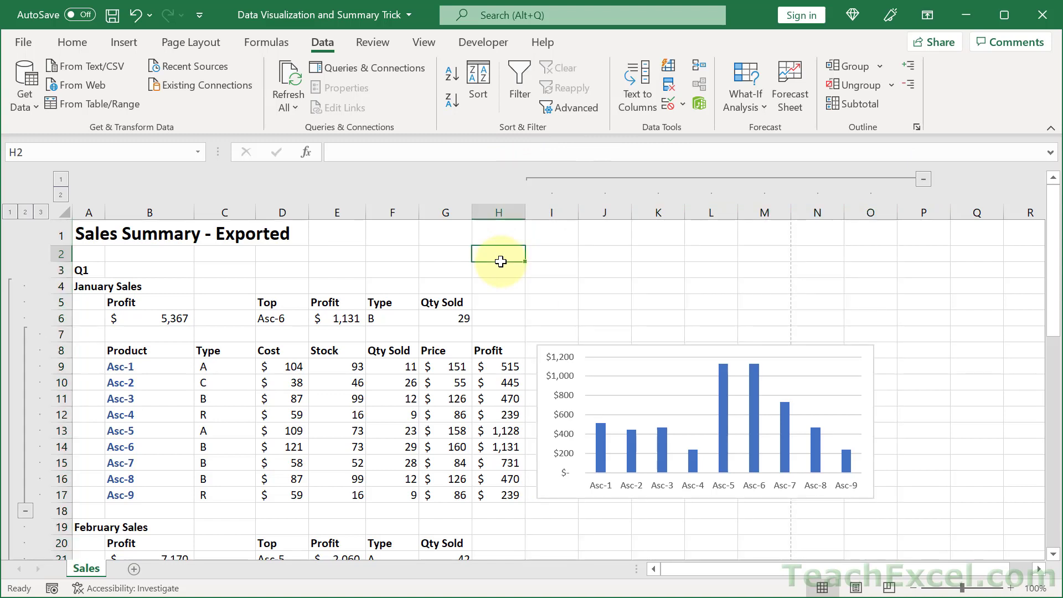
{"action": "left_click", "coordinate": [500, 299]}
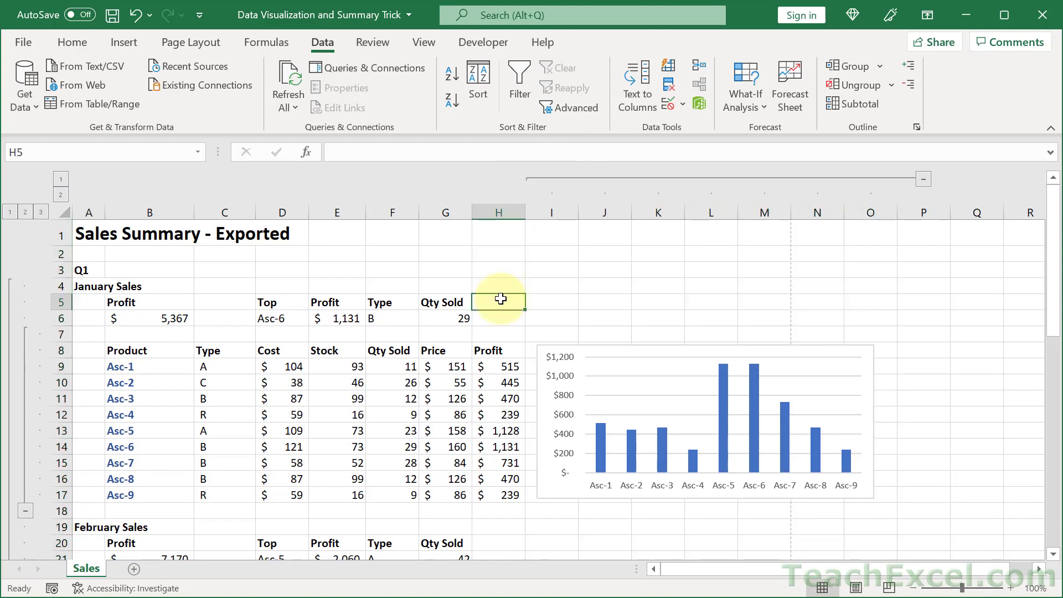
Ungroup January's product table rows 7–17
{"action": "left_click", "coordinate": [53, 336]}
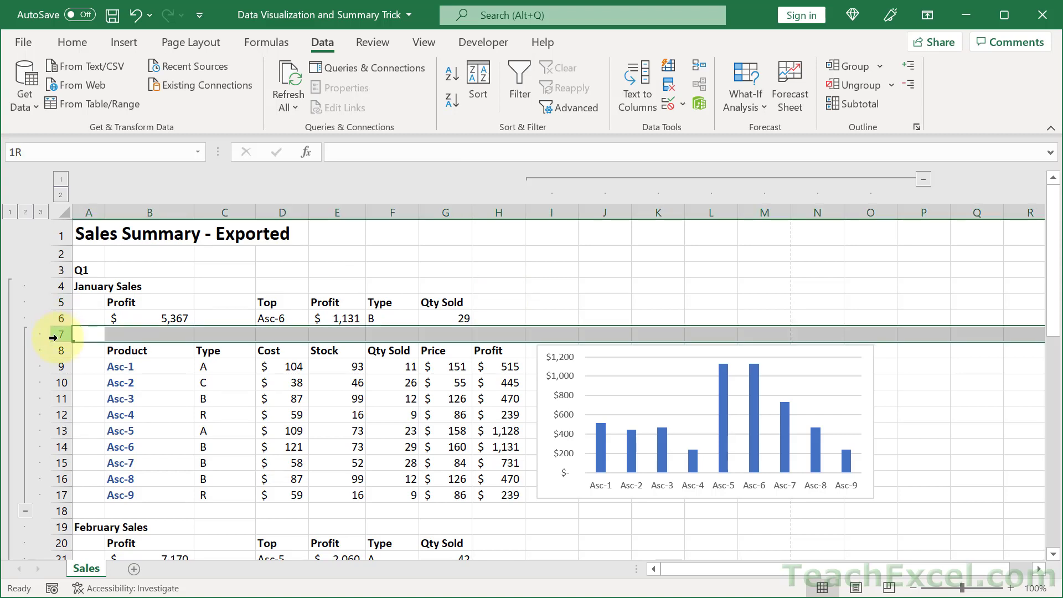
{"action": "left_click_drag", "start_coordinate": [53, 336], "coordinate": [62, 494]}
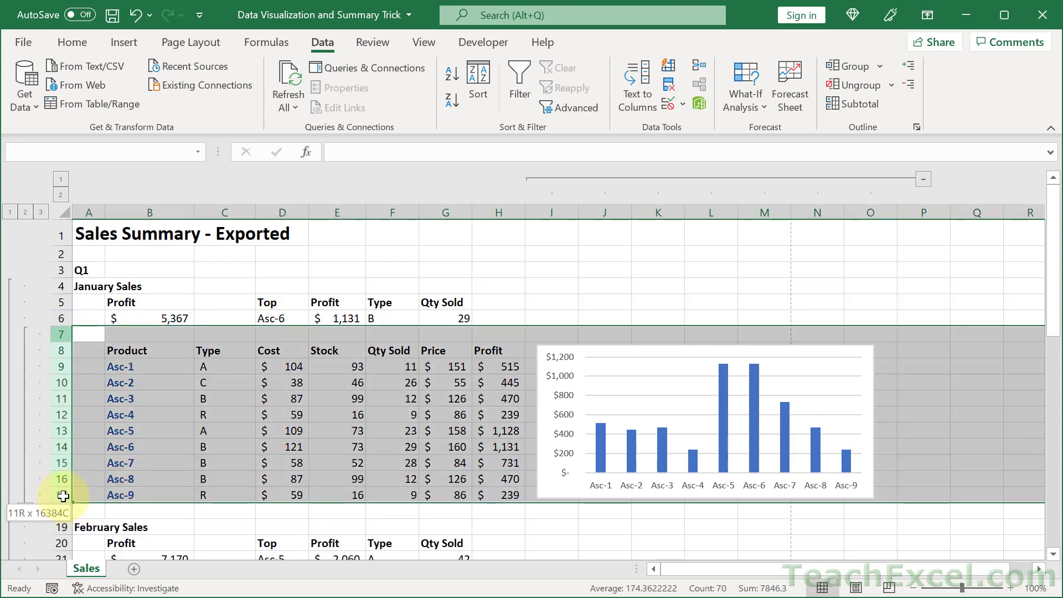
{"action": "left_click", "coordinate": [860, 87]}
{"action": "left_click", "coordinate": [543, 259]}
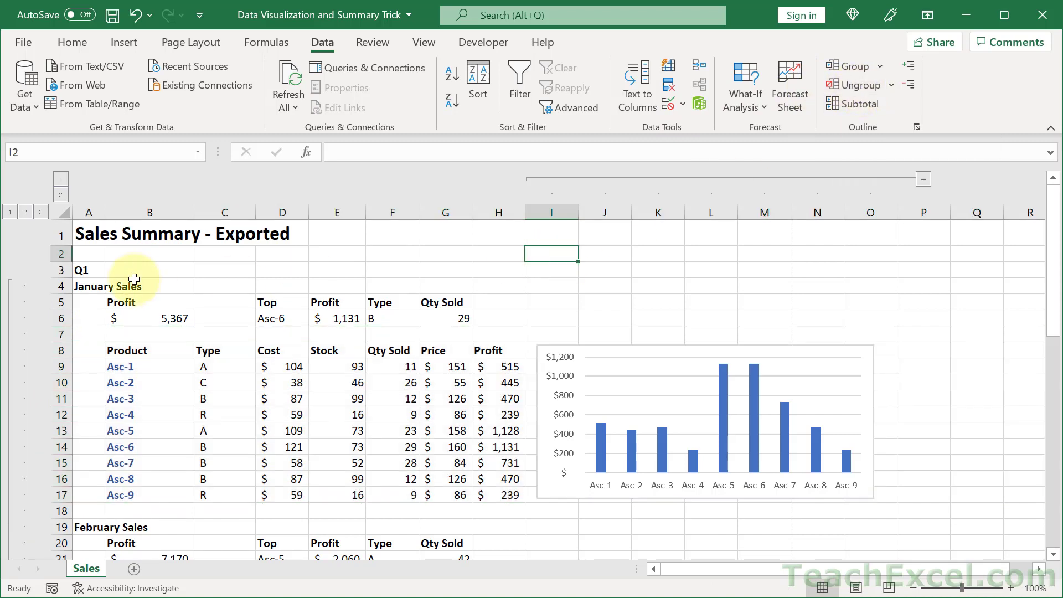
Select the whole worksheet and apply Clear Outline
{"action": "left_click", "coordinate": [60, 210]}
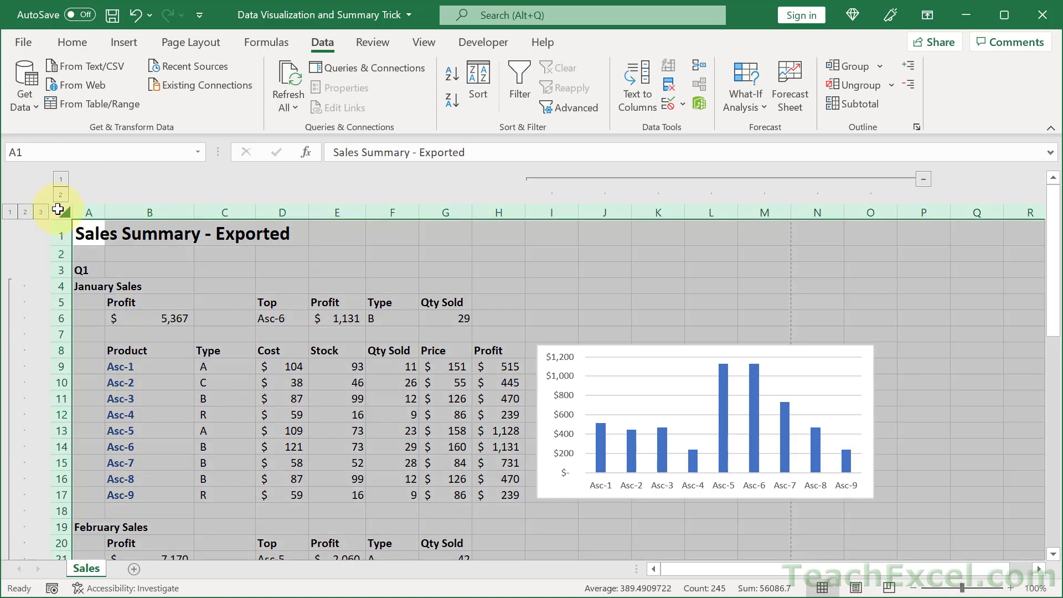
{"action": "left_click", "coordinate": [891, 84]}
{"action": "left_click", "coordinate": [872, 133]}
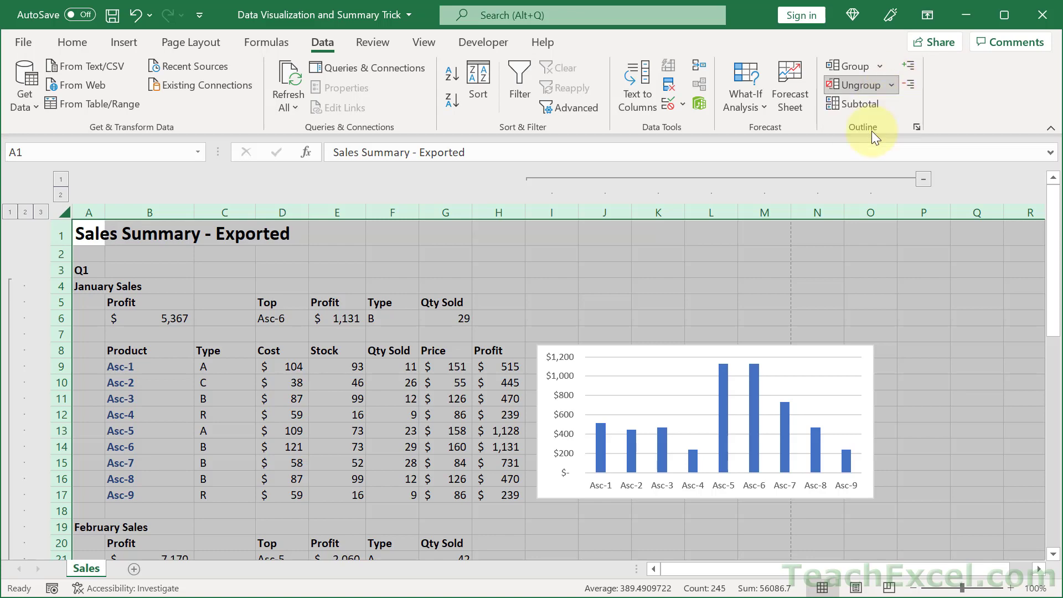
{"action": "left_click", "coordinate": [622, 230]}
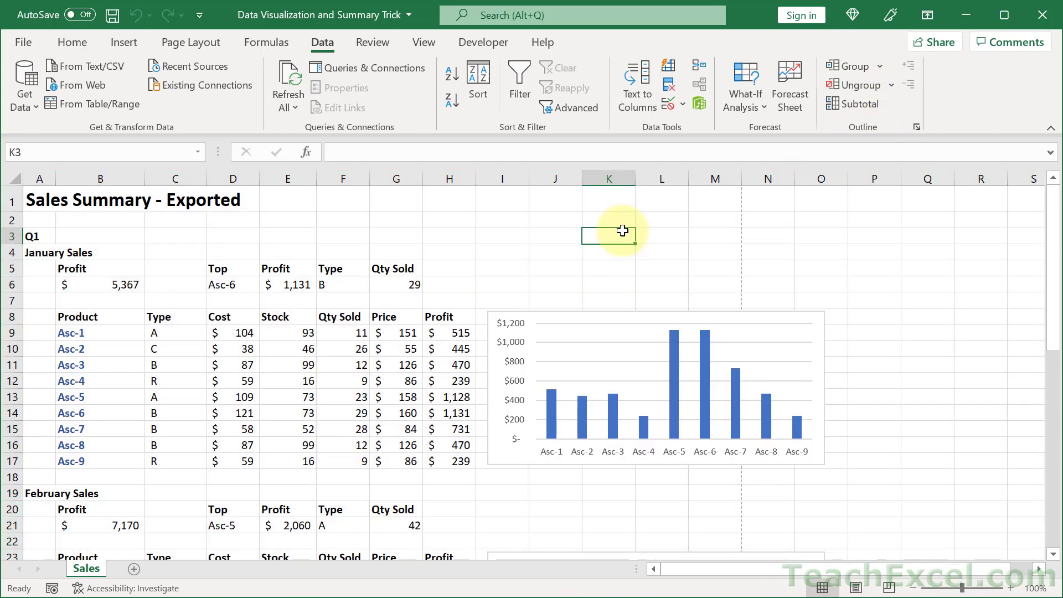